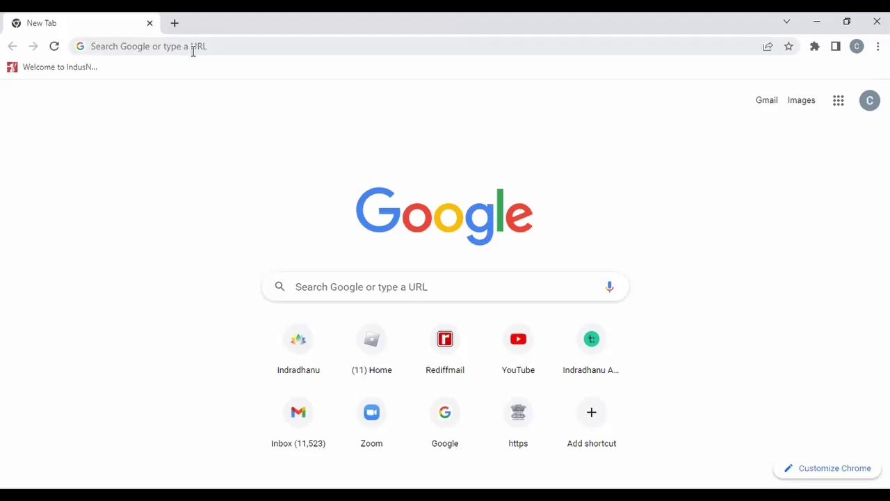
Step: Go to einvoice1.gst.gov.in in Chrome to load the GST e-Invoice System home page
{"action": "left_click", "coordinate": [194, 47]}
{"action": "type", "text": "ei"}
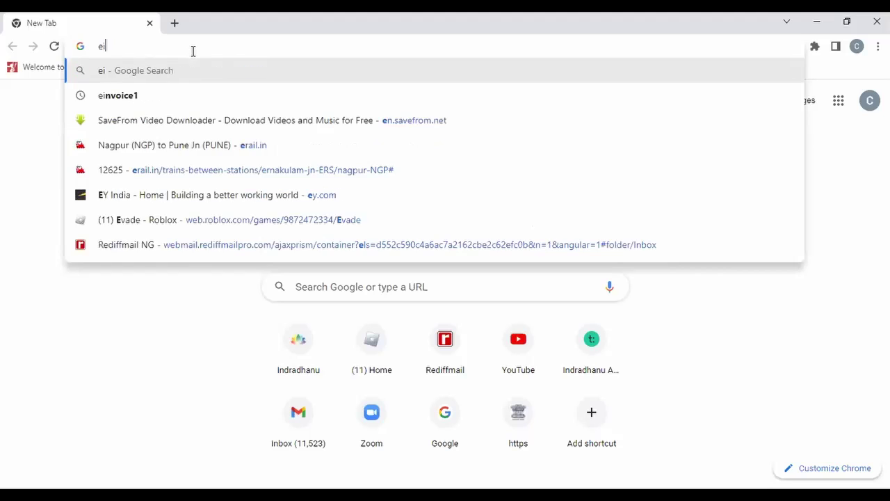
{"action": "type", "text": "nvoice"}
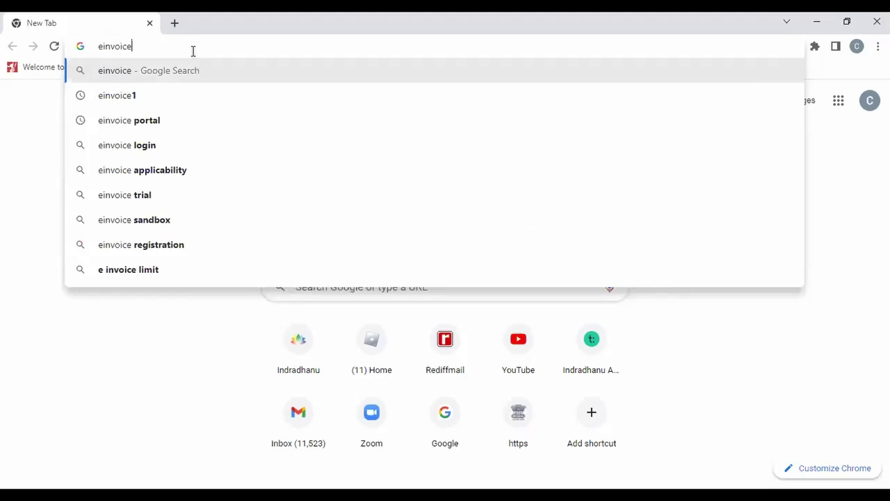
{"action": "type", "text": "1.gst"}
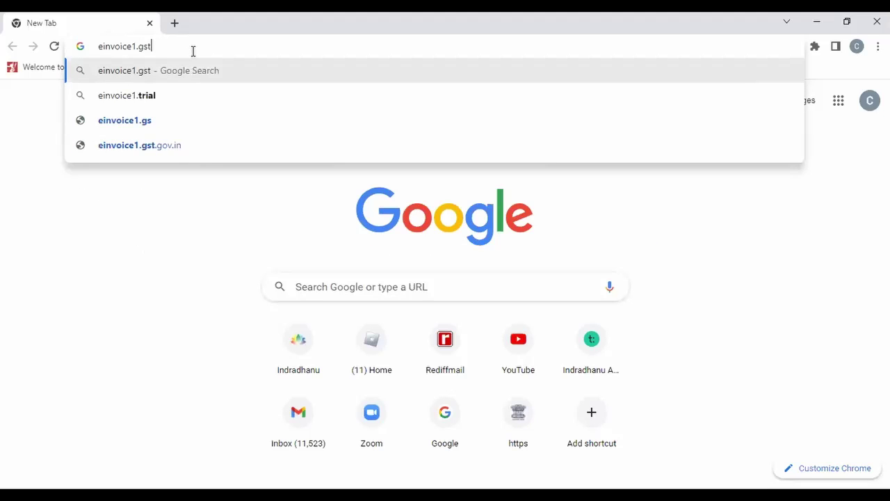
{"action": "type", "text": ".gov.in"}
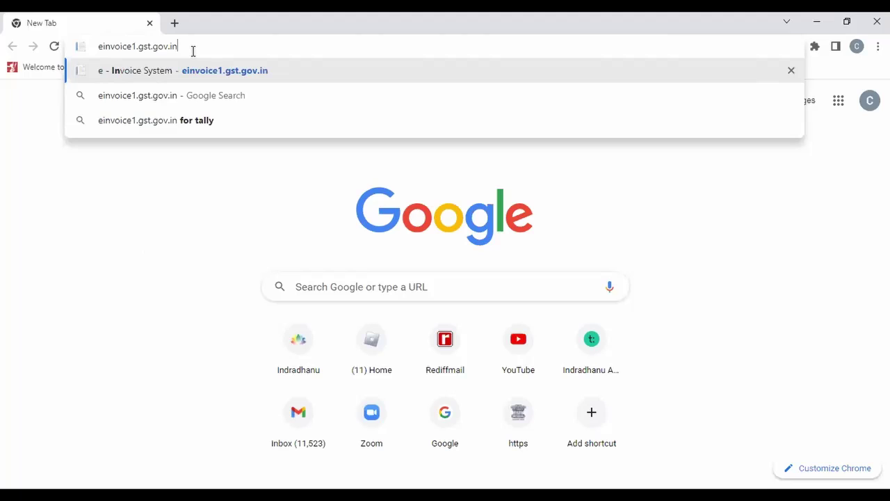
{"action": "key", "text": "Return"}
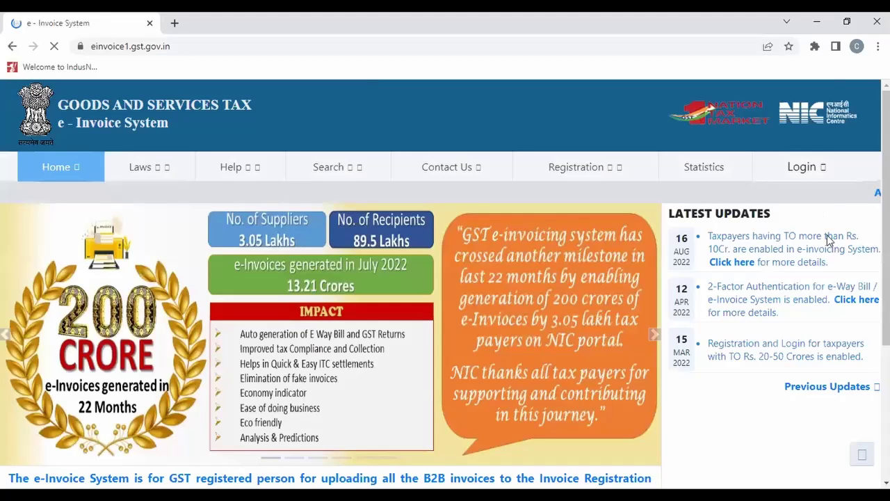
Step: Log in with the account's user name, password and the shown captcha, getting a not-enabled refusal
{"action": "left_click", "coordinate": [810, 174]}
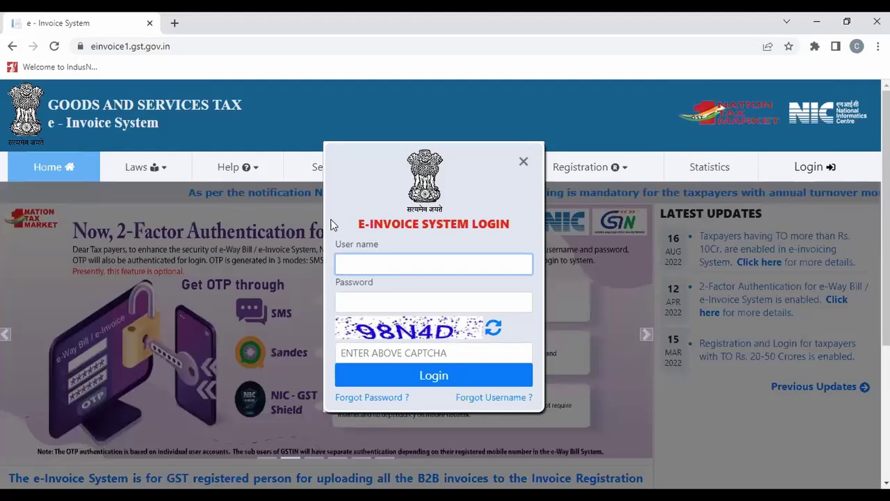
{"action": "type", "text": "indradha"}
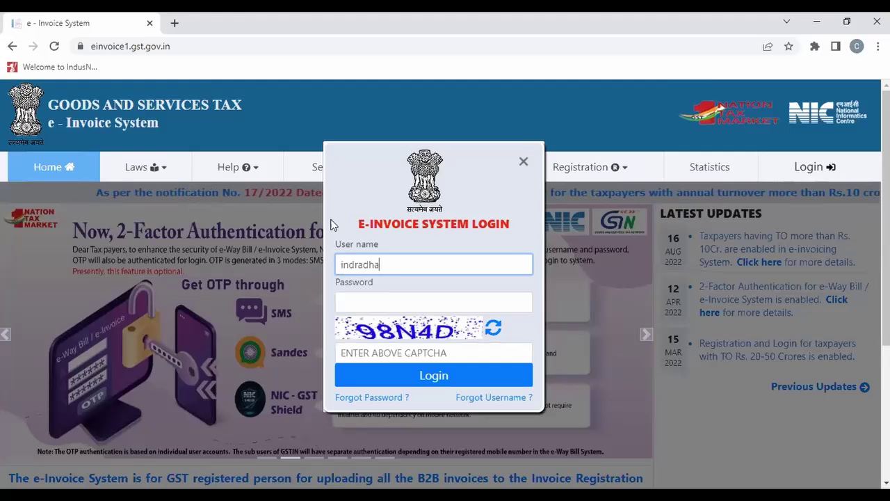
{"action": "type", "text": "nu_icp"}
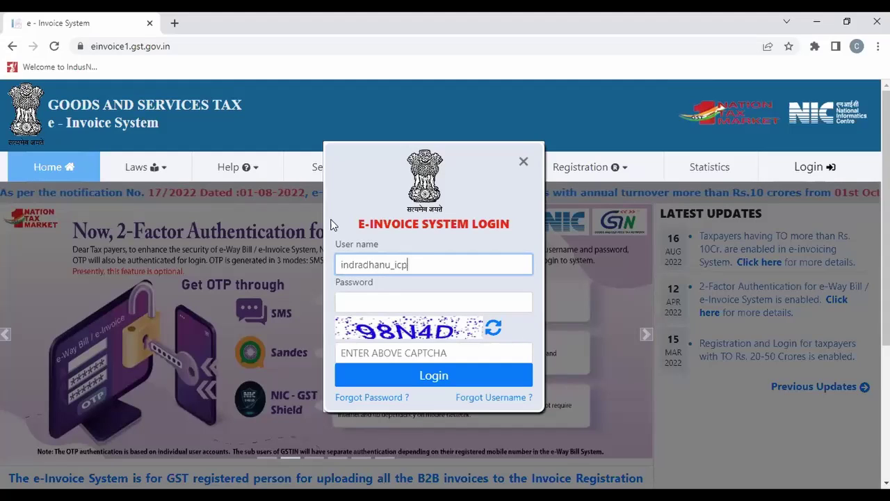
{"action": "type", "text": "l"}
{"action": "key", "text": "Tab"}
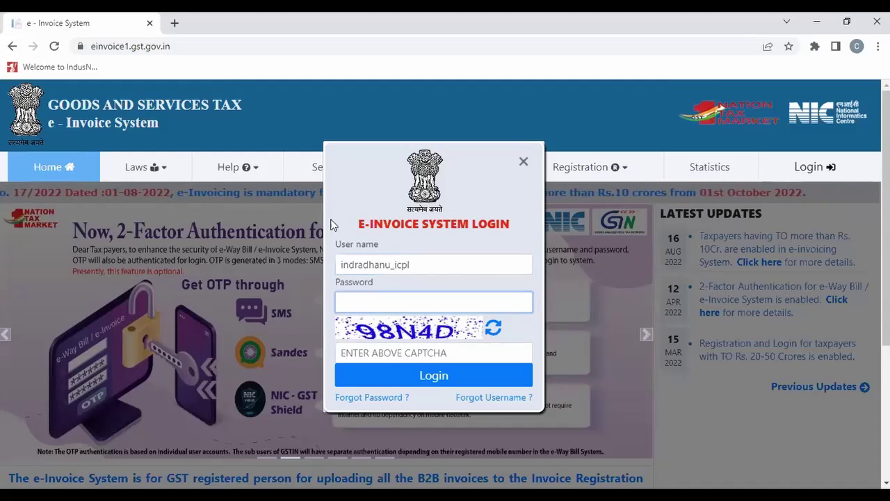
{"action": "type", "text": "•••••••••••••"}
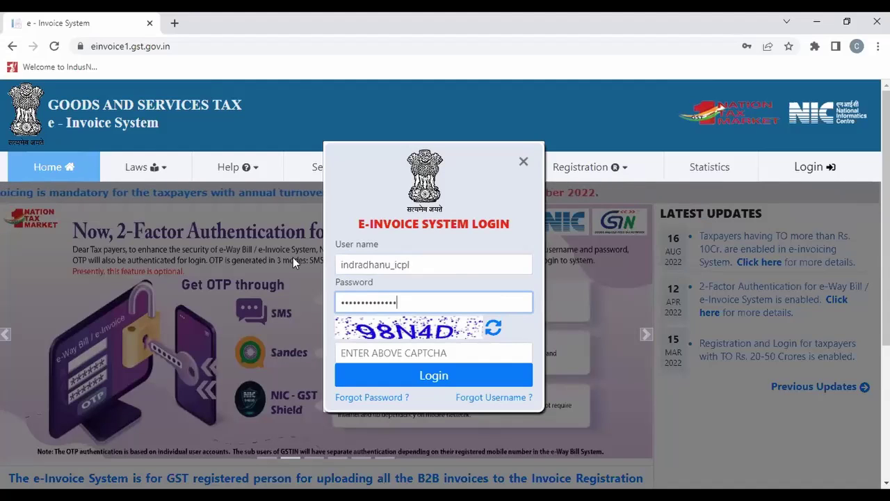
{"action": "left_click", "coordinate": [389, 356]}
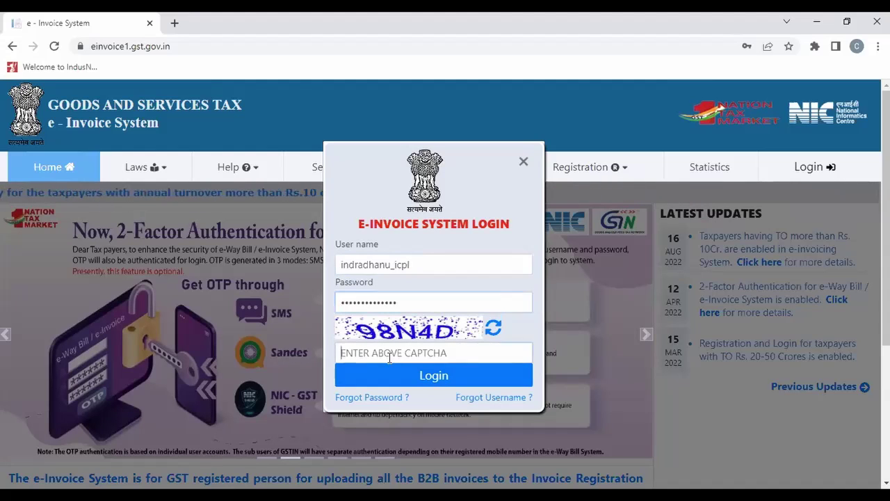
{"action": "type", "text": "98"}
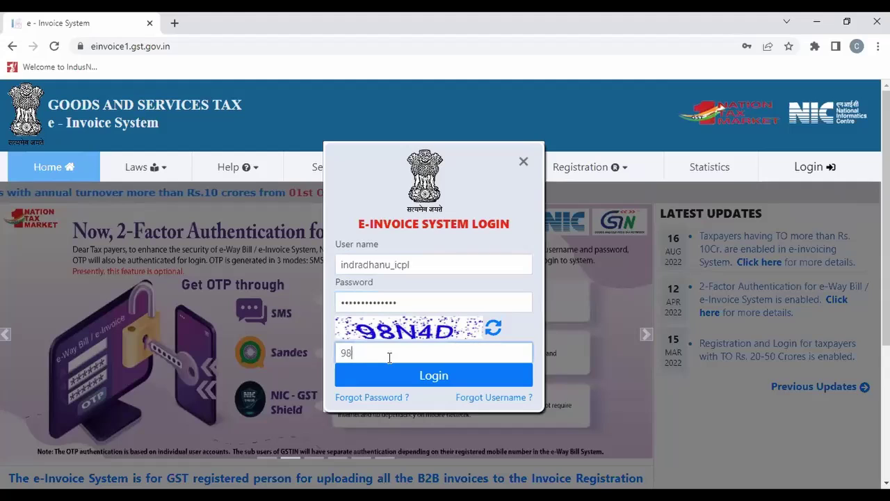
{"action": "type", "text": "N4D"}
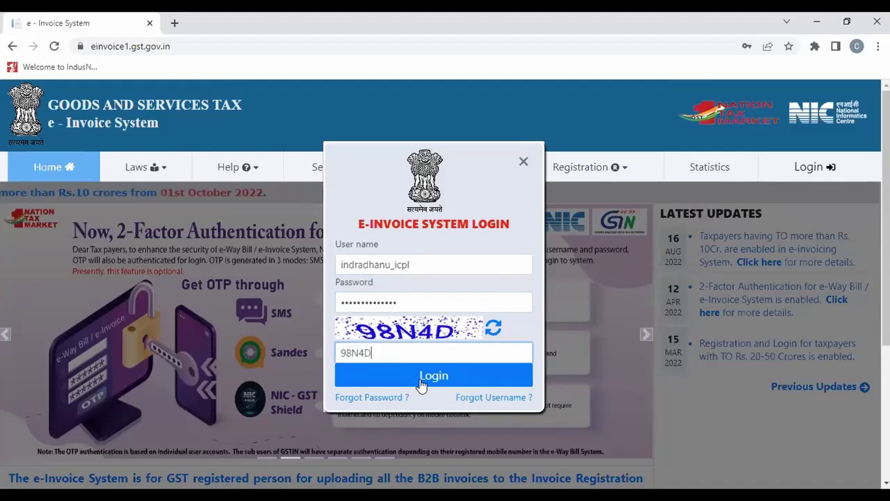
{"action": "left_click", "coordinate": [420, 379]}
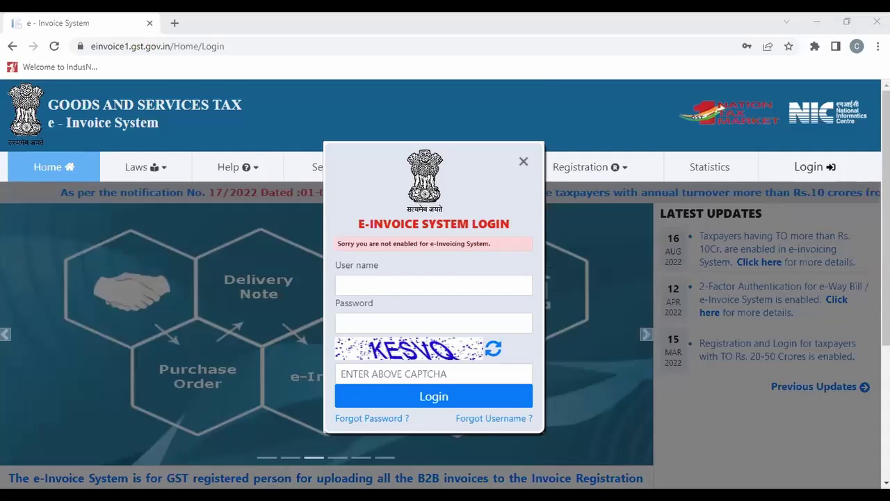
Step: Retry login with the user name, password and new captcha, then close the login form
{"action": "left_click", "coordinate": [433, 285]}
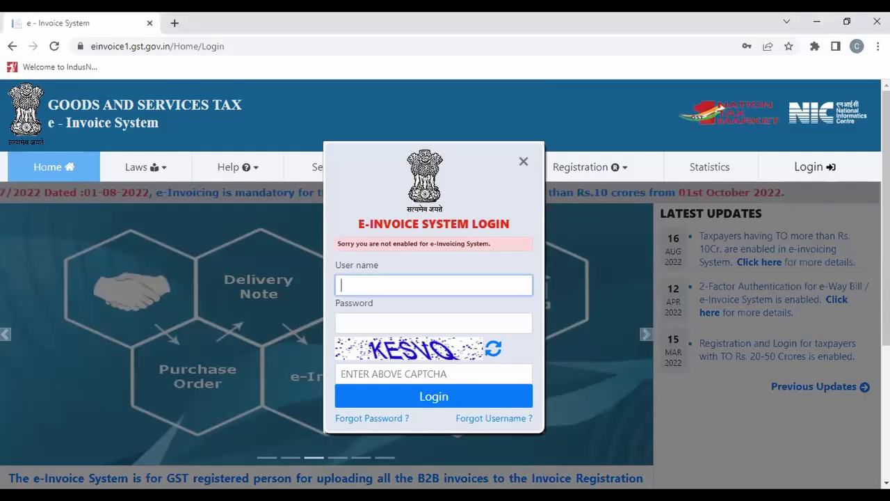
{"action": "type", "text": "indradhanu"}
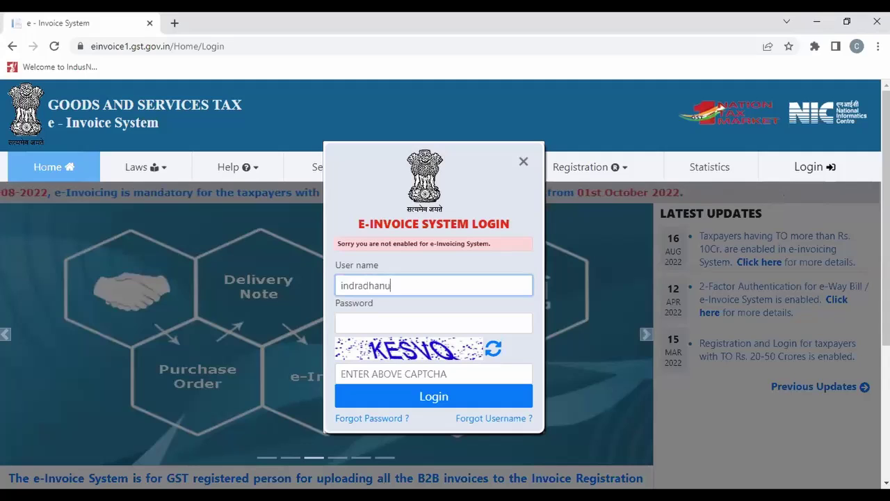
{"action": "type", "text": "_icpl"}
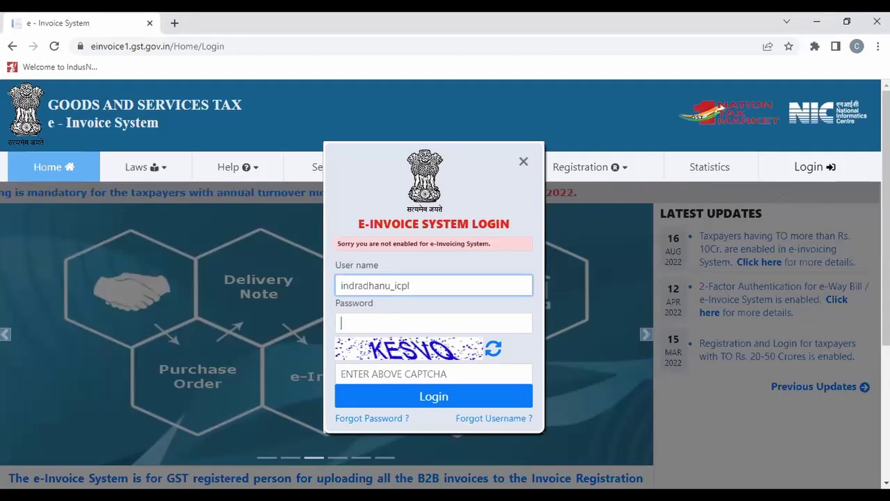
{"action": "key", "text": "Tab"}
{"action": "type", "text": "••••••"}
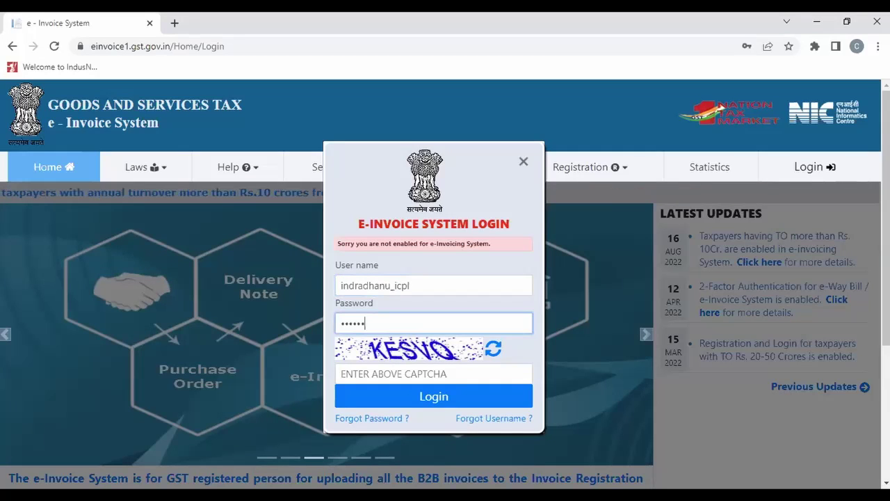
{"action": "type", "text": "•••••••"}
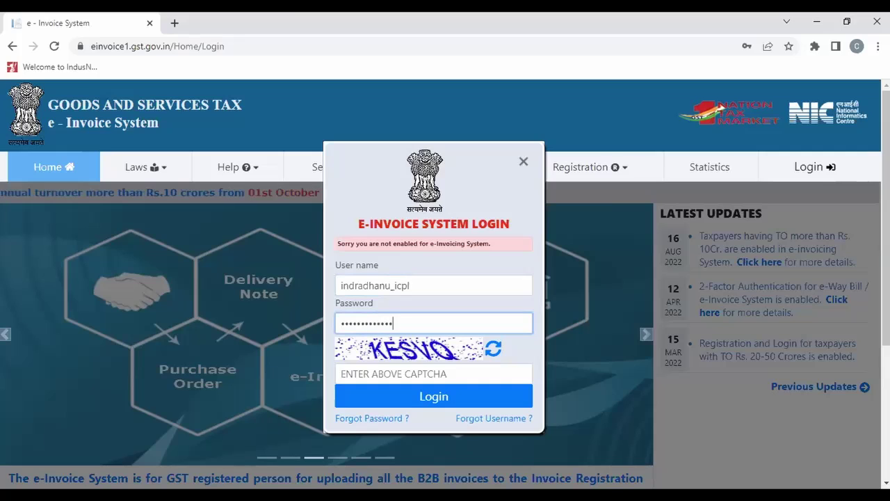
{"action": "type", "text": "•"}
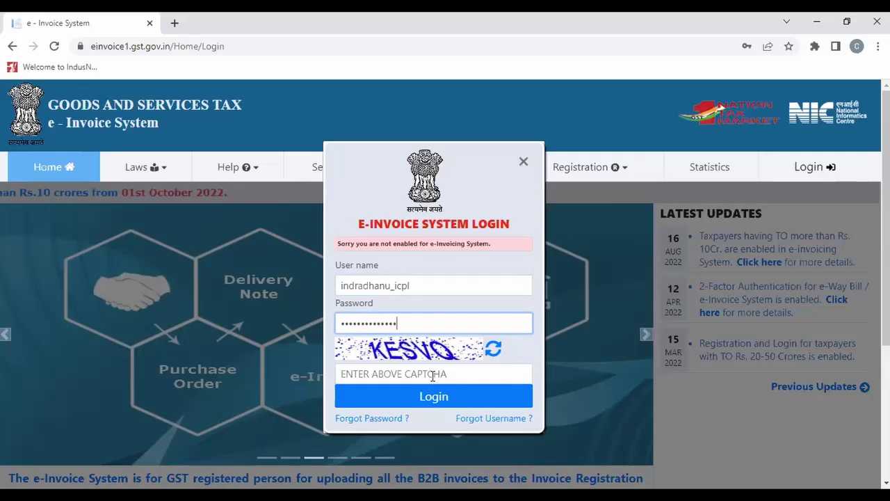
{"action": "left_click", "coordinate": [433, 375]}
{"action": "type", "text": "KE"}
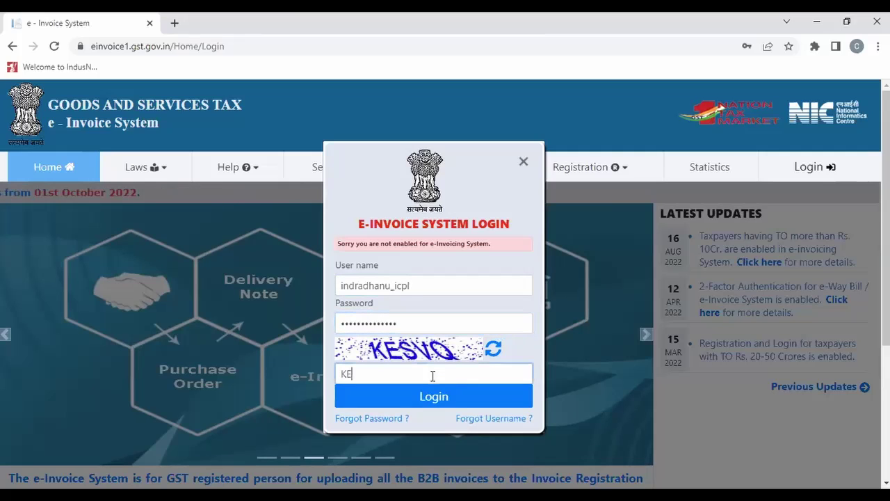
{"action": "type", "text": "SVQ"}
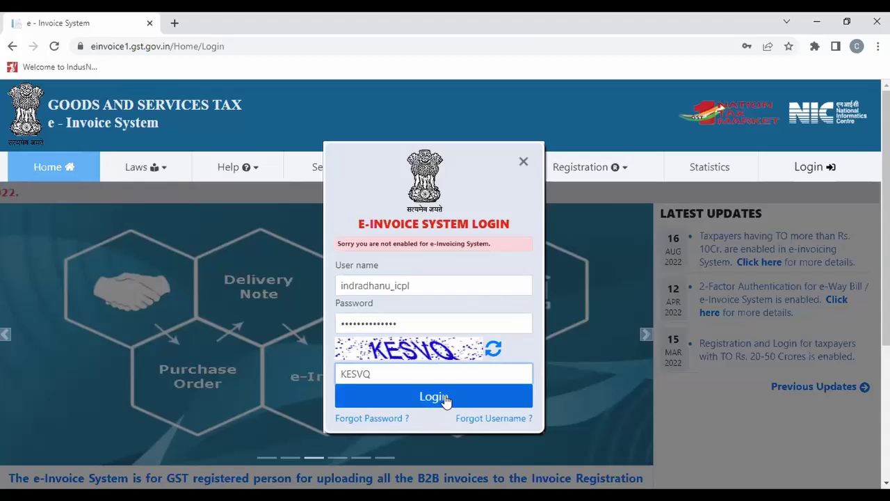
{"action": "left_click", "coordinate": [444, 394]}
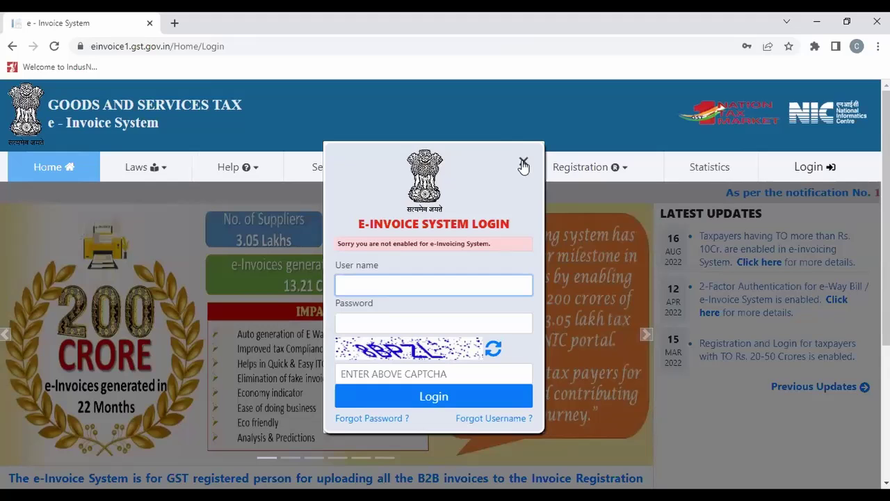
{"action": "left_click", "coordinate": [524, 165]}
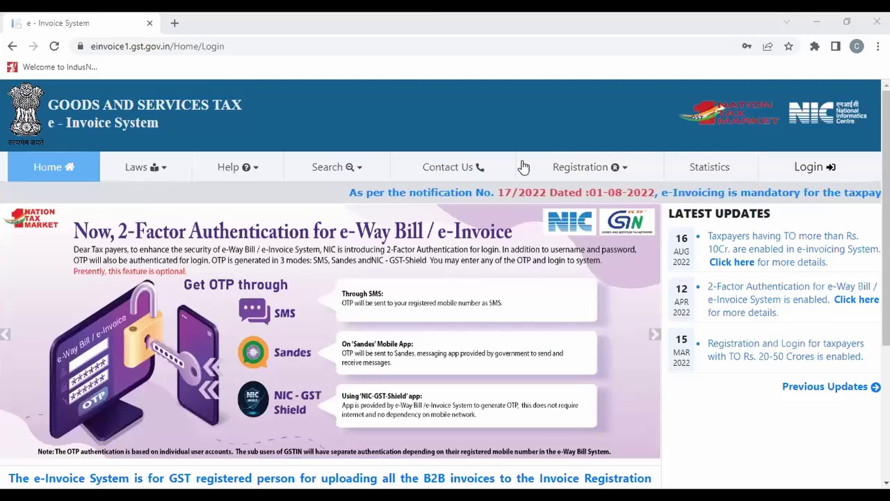
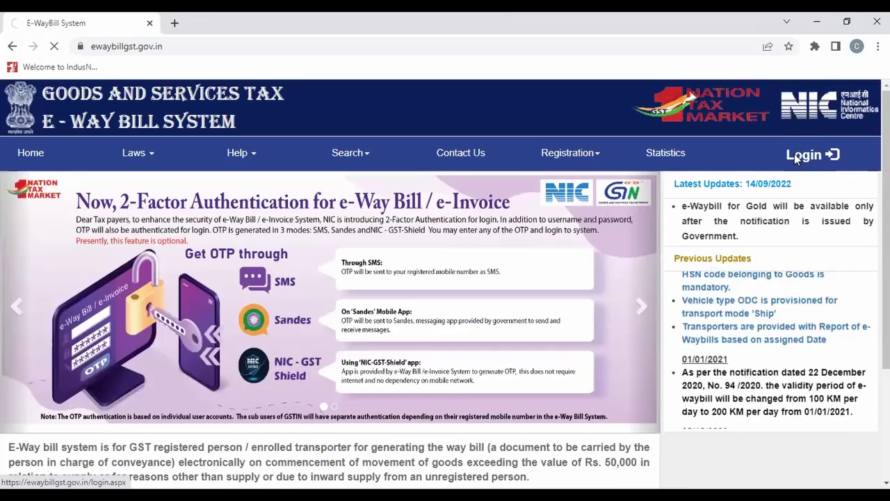
Step: Open the E-Way Bill login page and submit it with the captcha filled in
{"action": "left_click", "coordinate": [796, 157]}
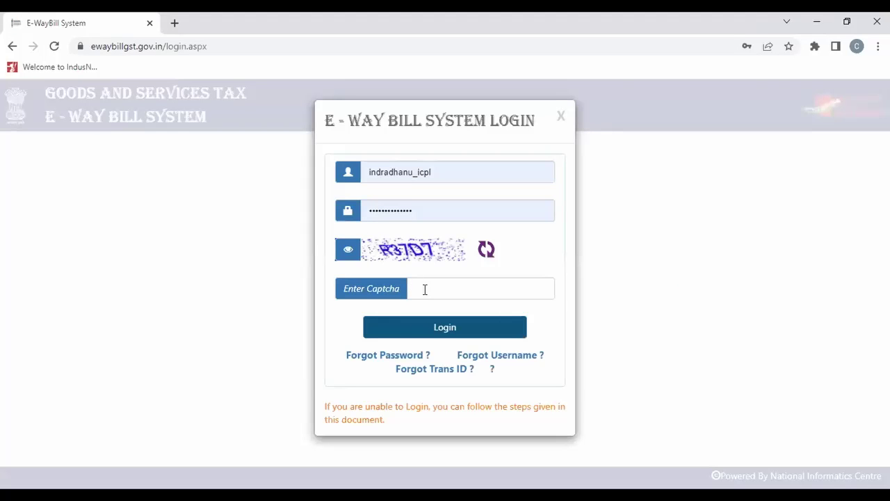
{"action": "left_click", "coordinate": [424, 289]}
{"action": "type", "text": "R"}
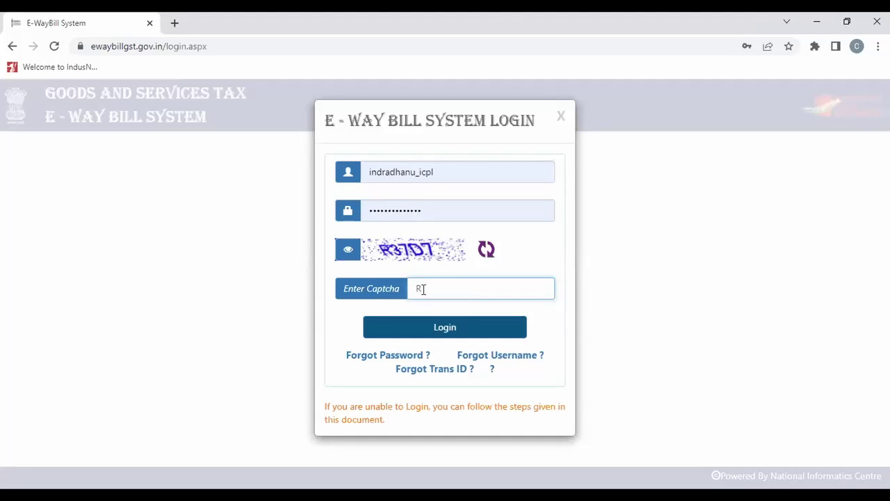
{"action": "type", "text": "37D7"}
{"action": "left_click", "coordinate": [445, 329]}
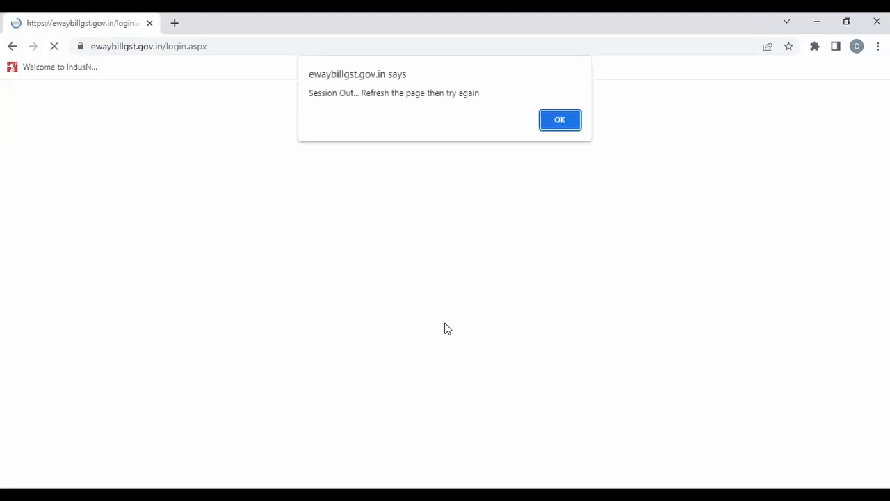
Step: Dismiss the Session Out alert and log in again with the fresh captcha
{"action": "left_click", "coordinate": [557, 121]}
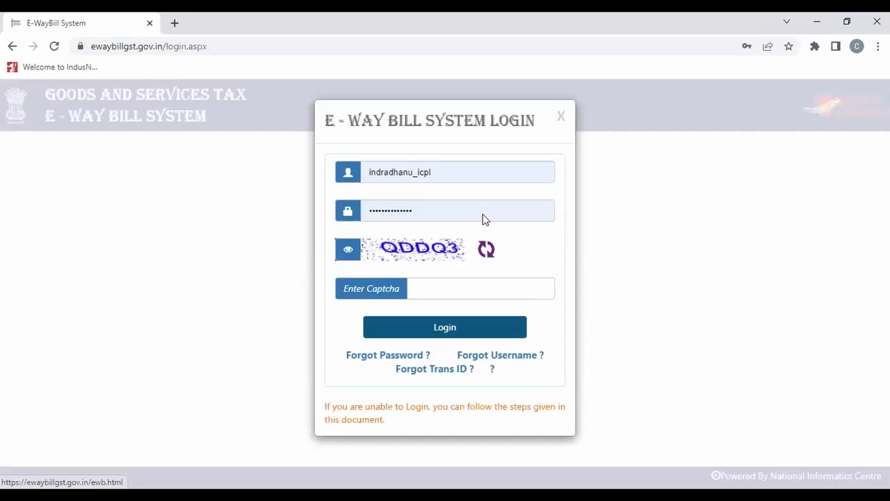
{"action": "left_click", "coordinate": [462, 284]}
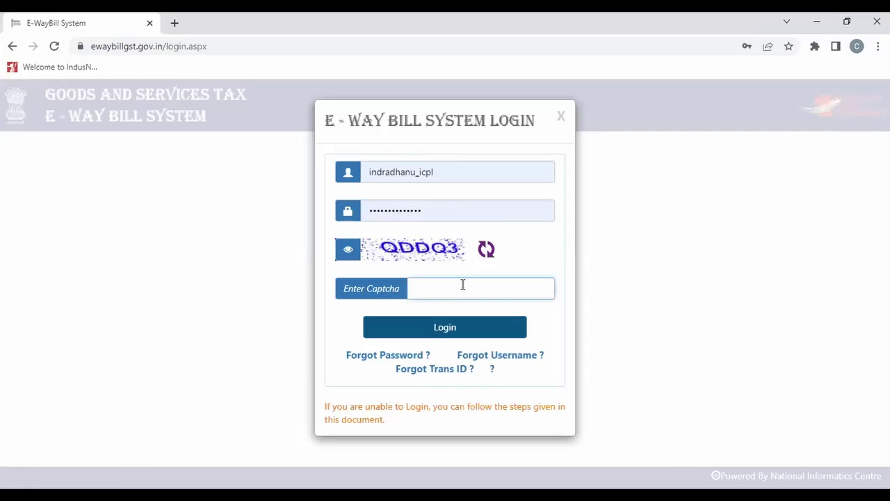
{"action": "type", "text": "QDDQ3"}
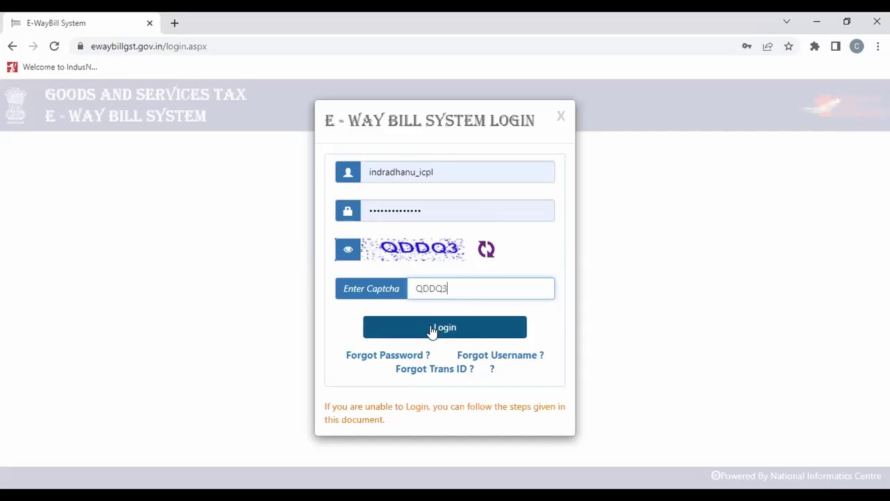
{"action": "left_click", "coordinate": [432, 330]}
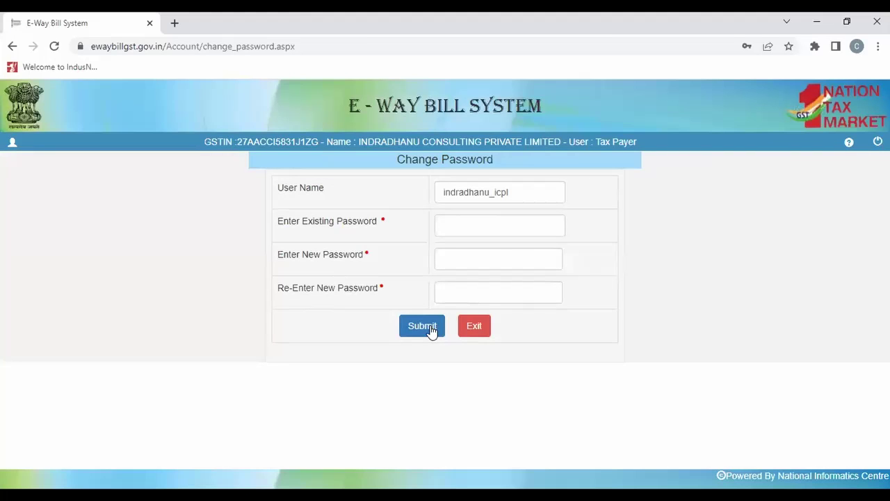
Step: Leave Change Password, close the 2FA alert, and open Registration > For GSP
{"action": "left_click", "coordinate": [472, 336]}
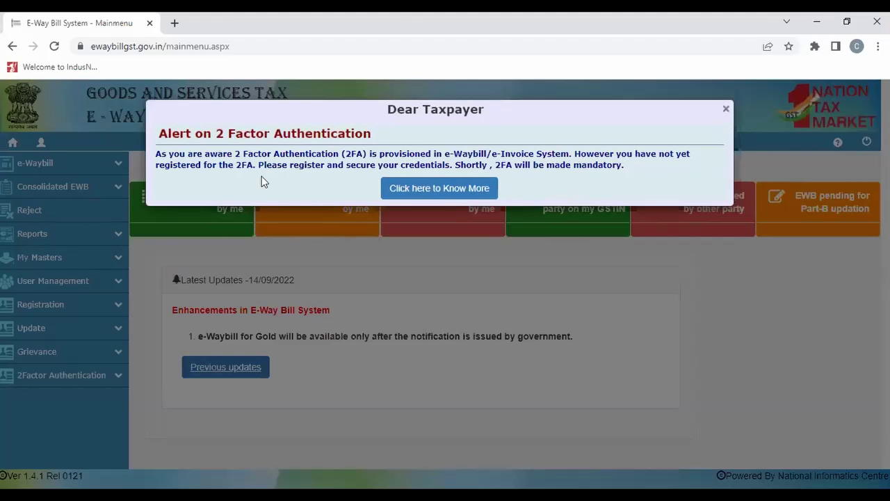
{"action": "left_click", "coordinate": [4, 280]}
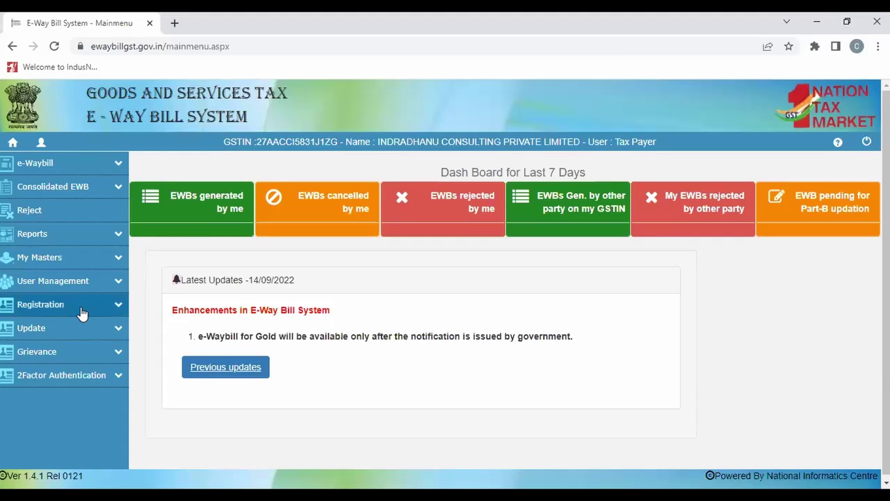
{"action": "left_click", "coordinate": [118, 309]}
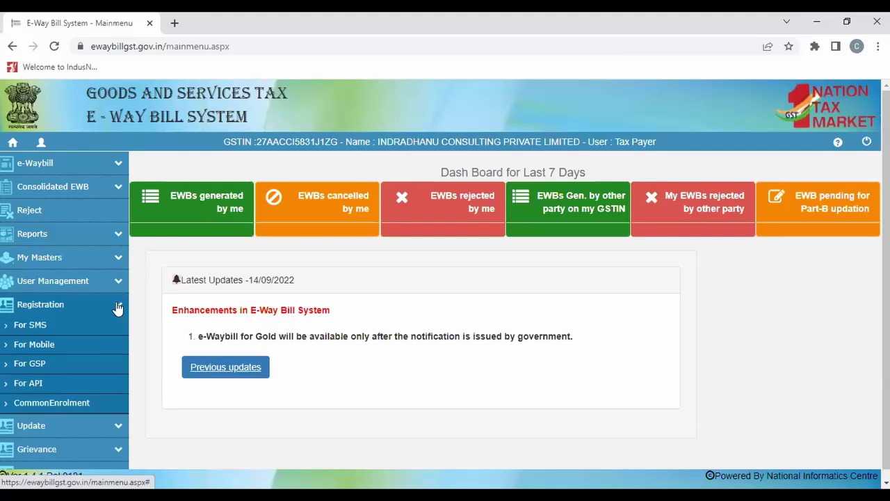
{"action": "left_click", "coordinate": [43, 364]}
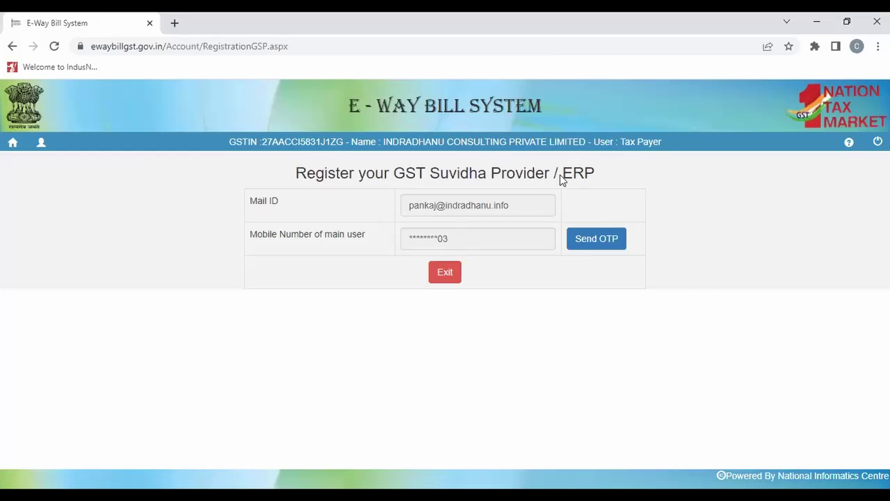
Step: Send an OTP for GSP registration and begin entering it in Enter OTP
{"action": "left_click", "coordinate": [595, 241]}
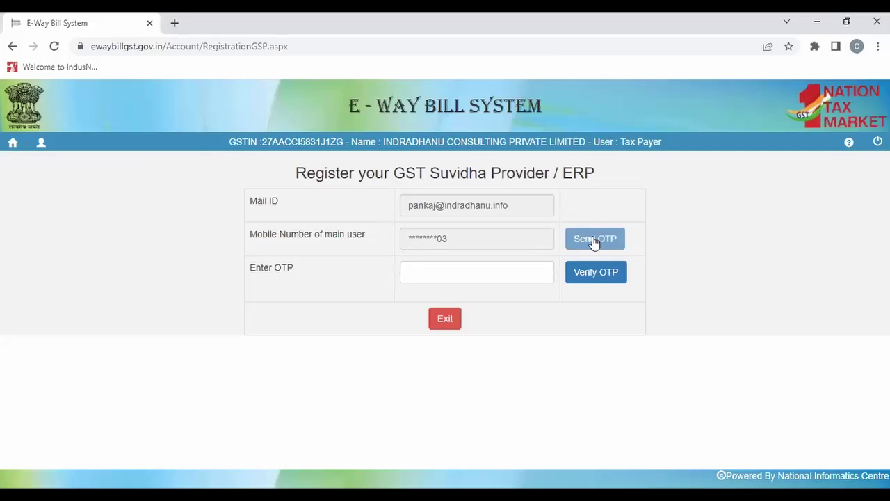
{"action": "left_click", "coordinate": [471, 275]}
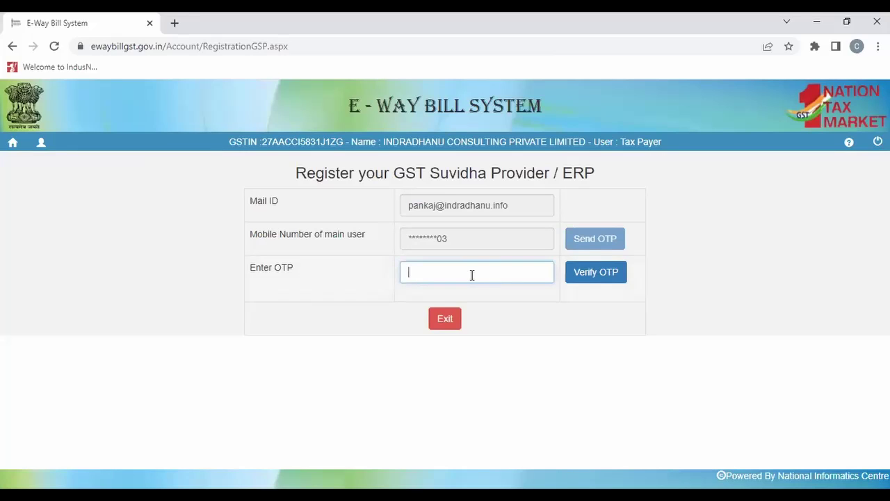
Step: Open Rediffmail in a new tab and submit the saved email address with its password
{"action": "left_click", "coordinate": [175, 23]}
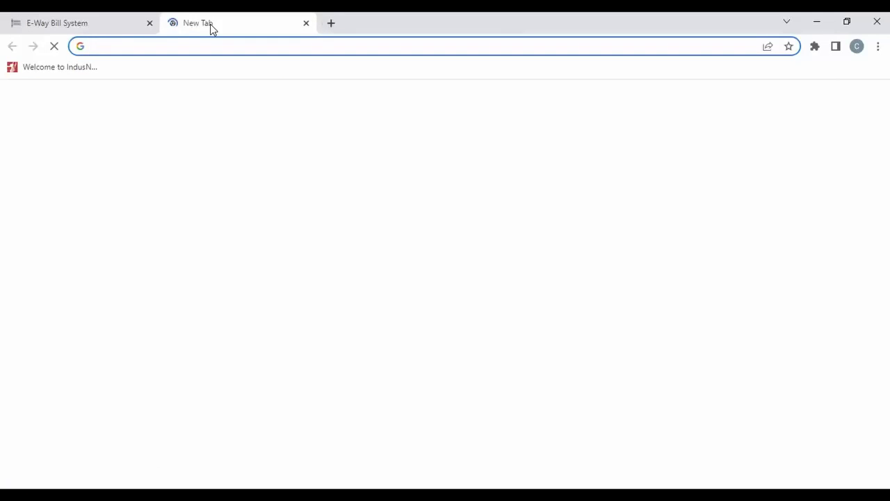
{"action": "type", "text": "RED"}
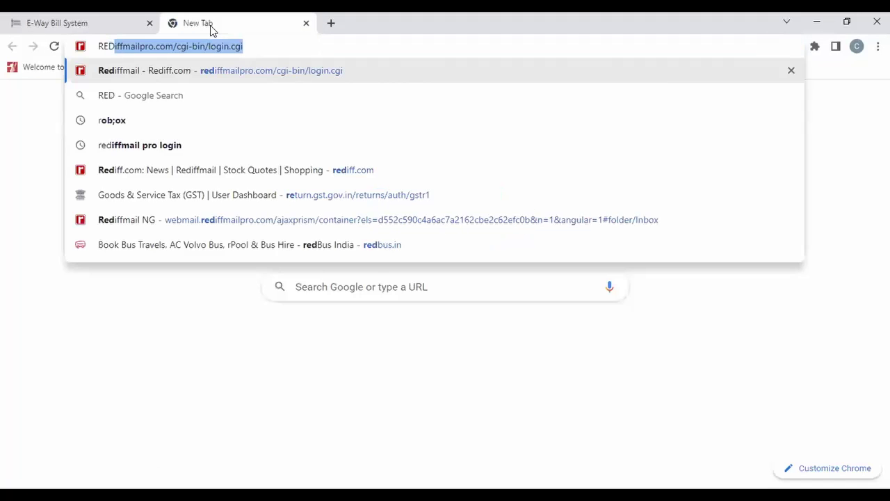
{"action": "key", "text": "Return"}
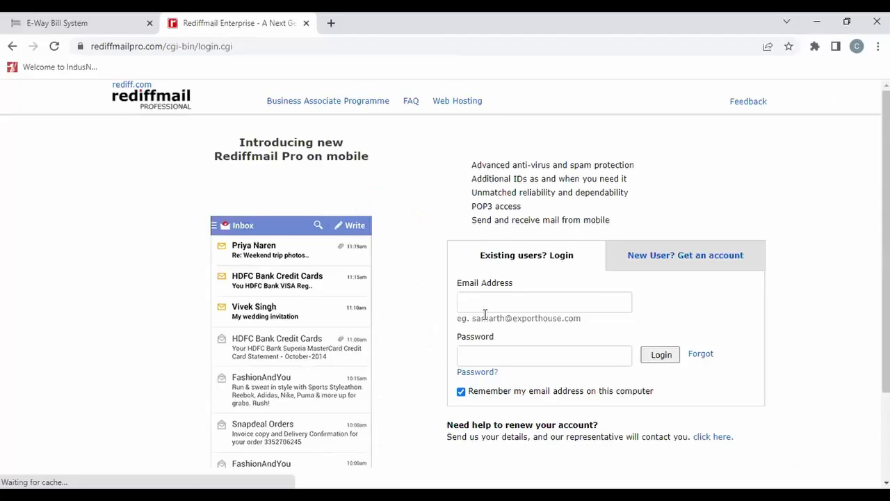
{"action": "left_click", "coordinate": [488, 326]}
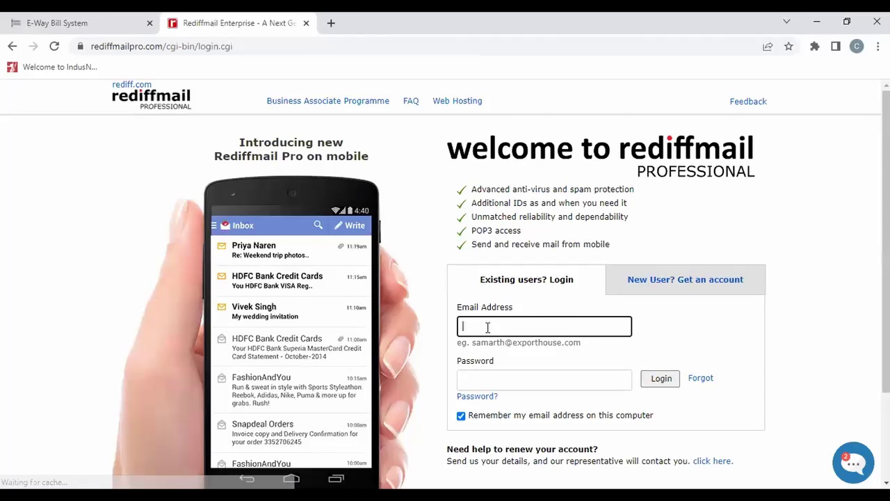
{"action": "key", "text": "Down"}
{"action": "key", "text": "Return"}
{"action": "key", "text": "Tab"}
{"action": "type", "text": "••••••••"}
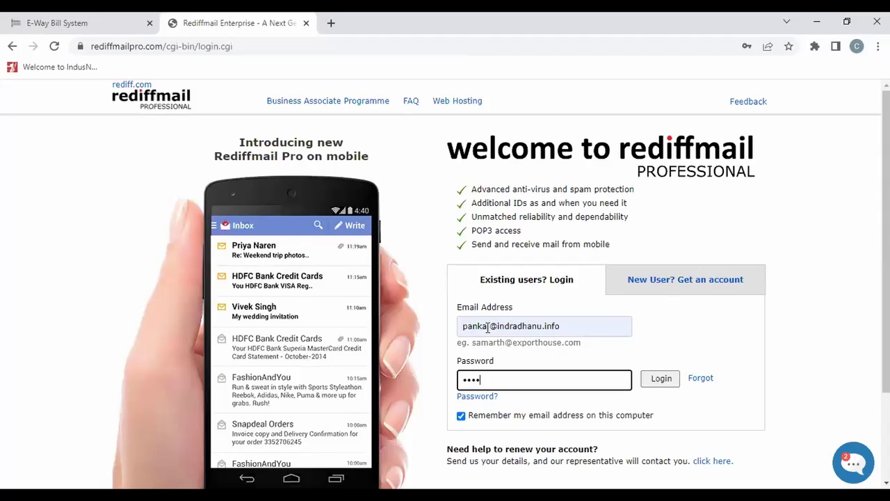
{"action": "key", "text": "Return"}
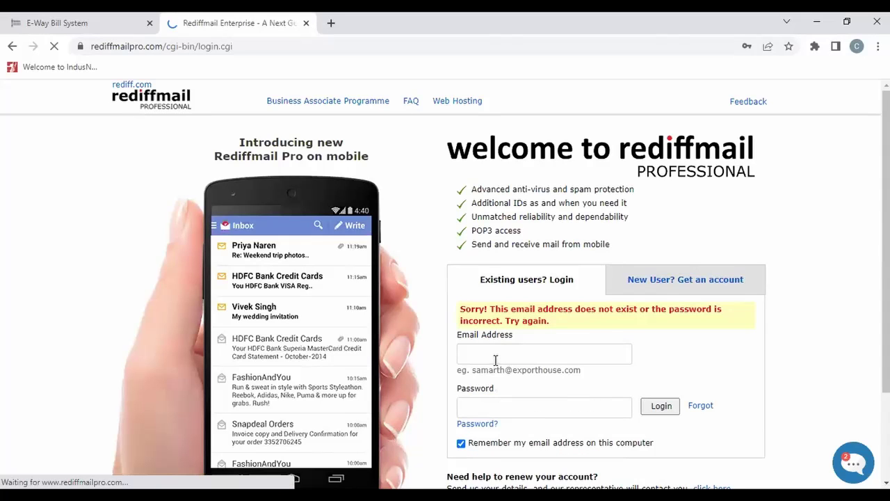
Step: Sign in to the mailbox and select the OTP in the e-WayBill GSP Registration email
{"action": "left_click", "coordinate": [494, 358]}
{"action": "key", "text": "Down"}
{"action": "key", "text": "Return"}
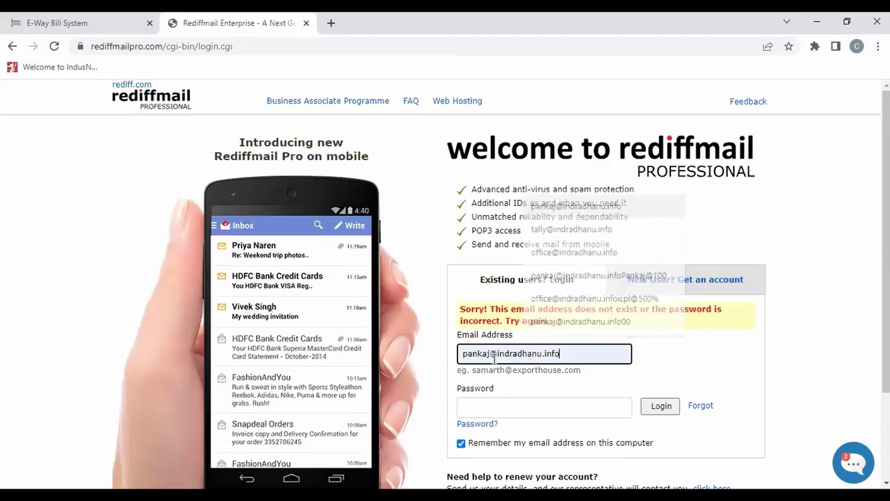
{"action": "key", "text": "Tab"}
{"action": "type", "text": "*********"}
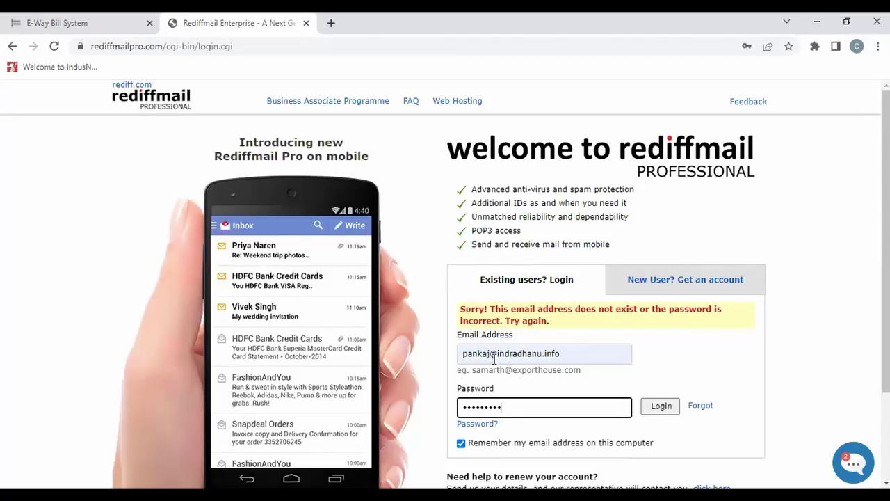
{"action": "type", "text": "*"}
{"action": "left_click", "coordinate": [657, 410]}
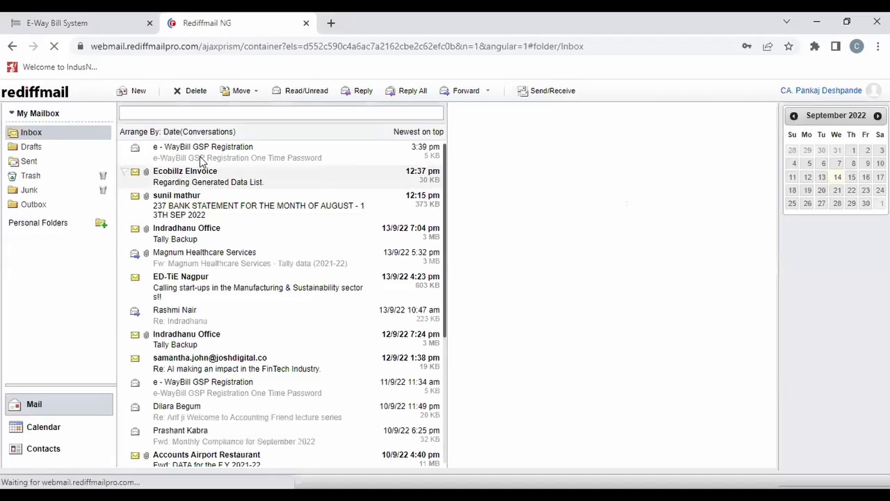
{"action": "left_click", "coordinate": [200, 155]}
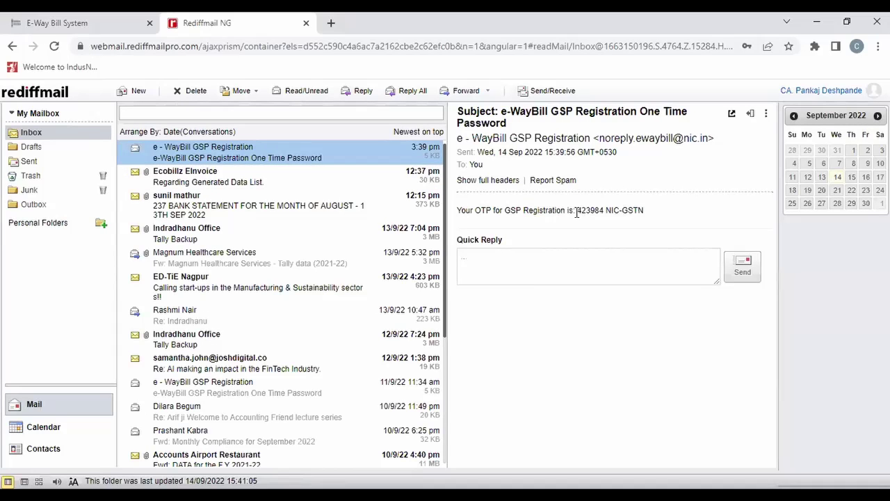
{"action": "left_click_drag", "start_coordinate": [576, 213], "coordinate": [604, 213]}
Step: Enter the emailed OTP on the E-Way Bill page and dismiss the invalid-OTP alert
{"action": "key", "text": "ctrl+Tab"}
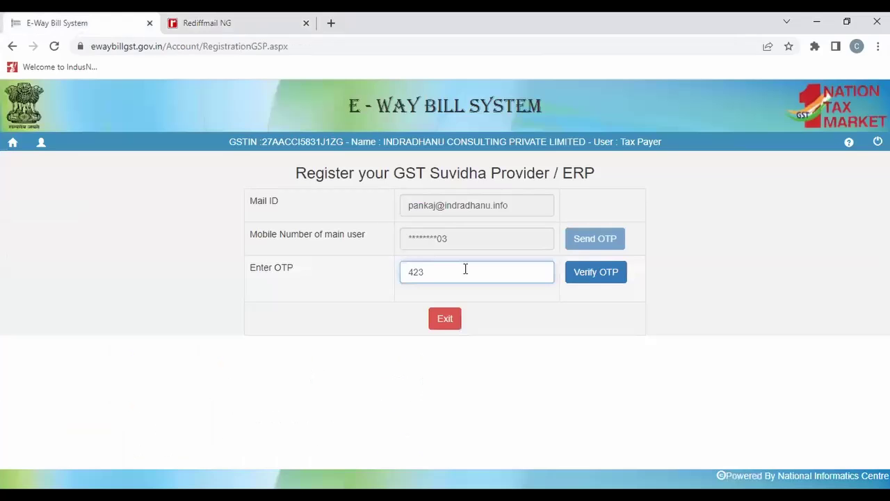
{"action": "key", "text": "BackSpace"}
{"action": "key", "text": "BackSpace"}
{"action": "key", "text": "BackSpace"}
{"action": "left_click", "coordinate": [585, 277]}
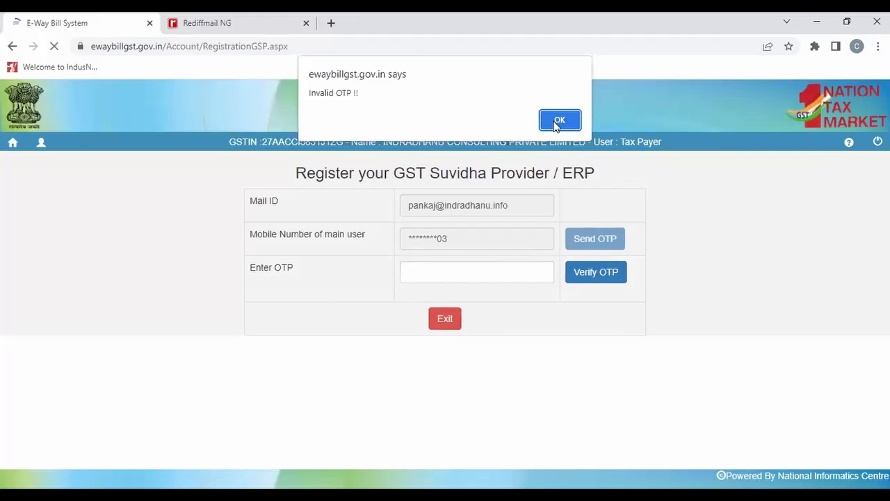
{"action": "left_click", "coordinate": [559, 121]}
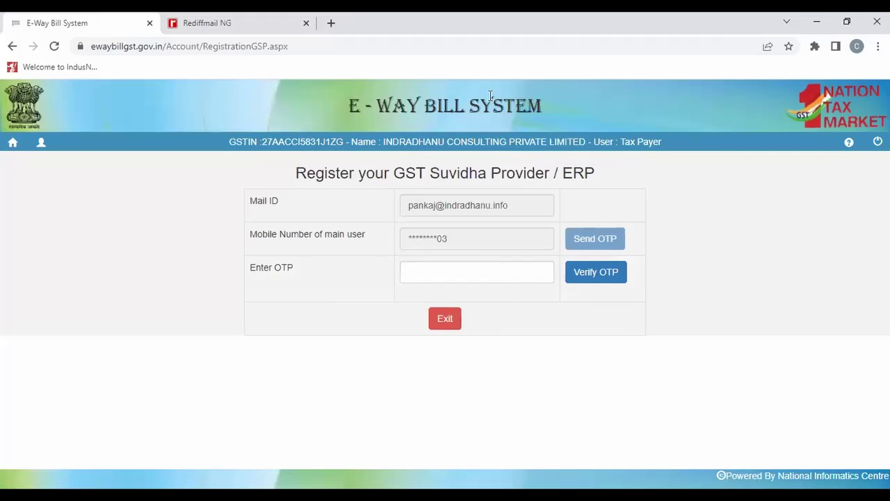
Step: Recheck the OTP in the mailbox, then re-enter the full code and verify it
{"action": "left_click", "coordinate": [173, 22]}
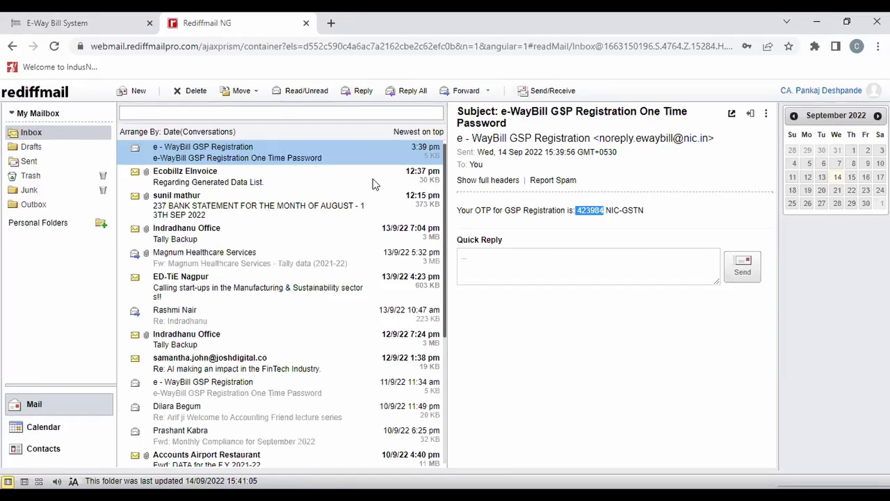
{"action": "key", "text": "ctrl+Tab"}
{"action": "left_click", "coordinate": [432, 265]}
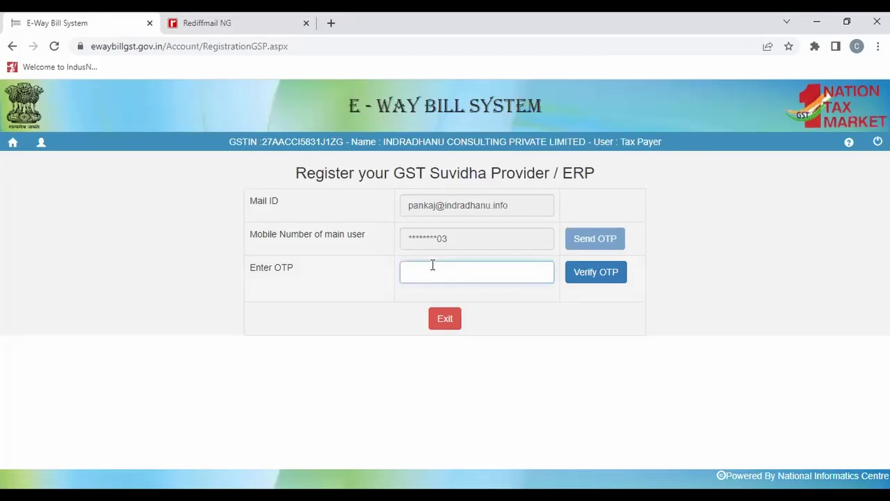
{"action": "left_click", "coordinate": [614, 276]}
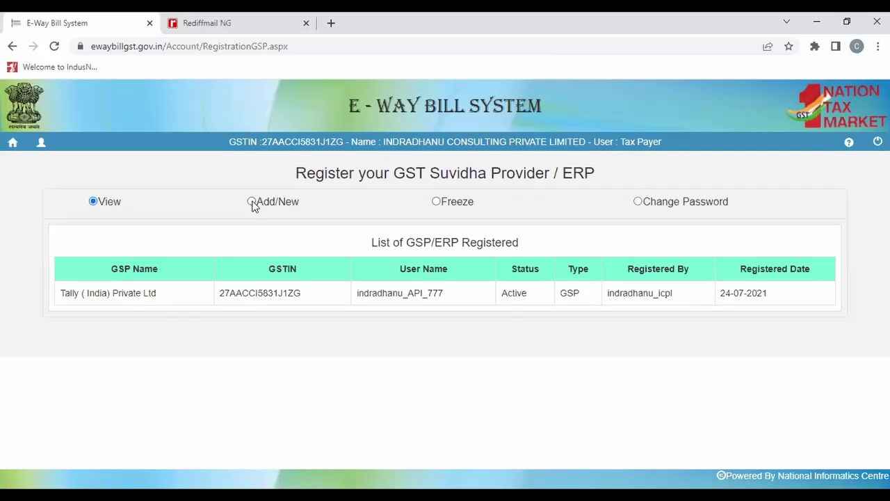
Step: Start a new GSP registration with Tally ( India) Private Ltd as GSP Name
{"action": "left_click", "coordinate": [251, 203]}
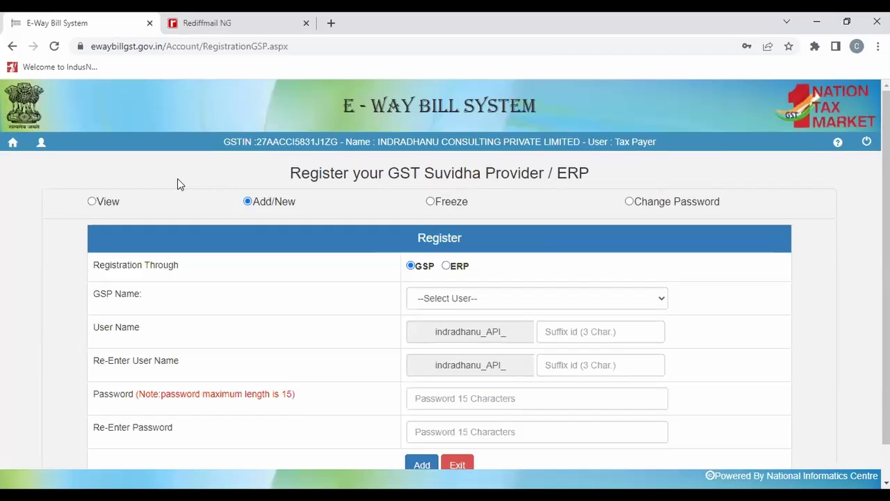
{"action": "scroll", "coordinate": [177, 179], "scroll_direction": "down", "scroll_amount": 1}
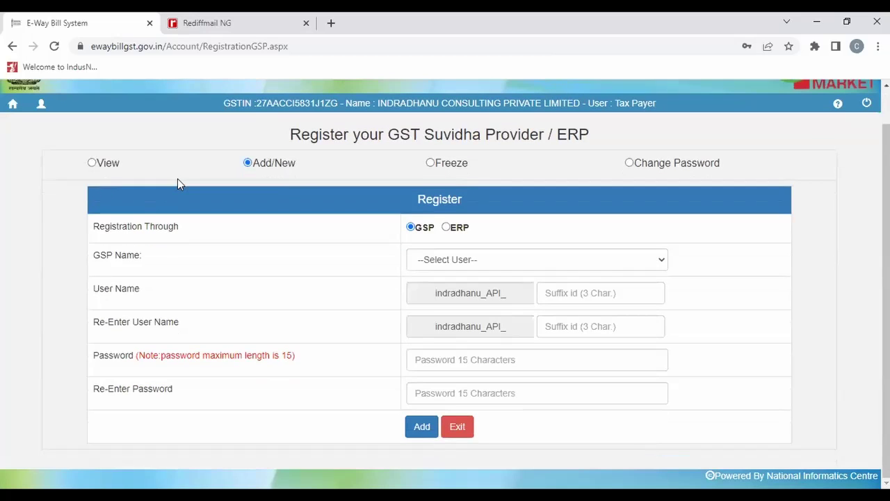
{"action": "left_click", "coordinate": [506, 265]}
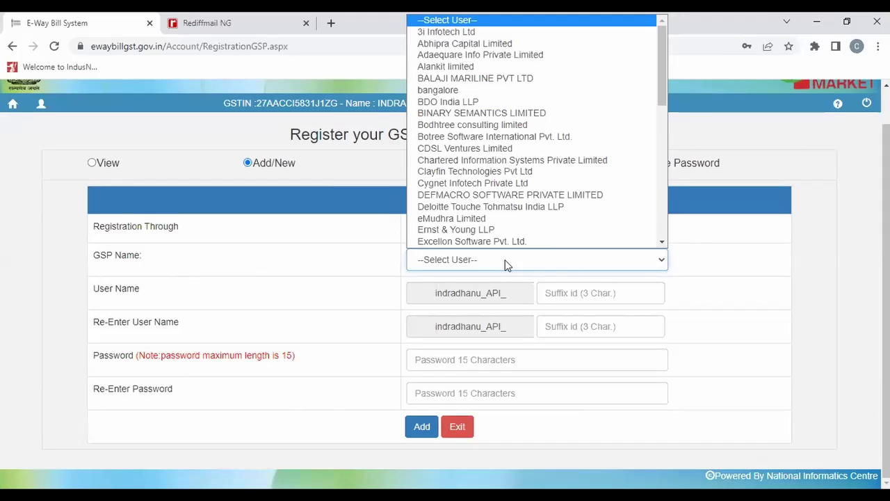
{"action": "key", "text": "Down"}
{"action": "key", "text": "Down"}
{"action": "key", "text": "Down"}
{"action": "key", "text": "Down"}
{"action": "key", "text": "Down"}
{"action": "key", "text": "Down"}
{"action": "key", "text": "Down"}
{"action": "key", "text": "Down"}
{"action": "key", "text": "Down"}
{"action": "key", "text": "Down"}
{"action": "key", "text": "Down"}
{"action": "key", "text": "Down"}
{"action": "key", "text": "Down"}
{"action": "key", "text": "Down"}
{"action": "key", "text": "Down"}
{"action": "key", "text": "Down"}
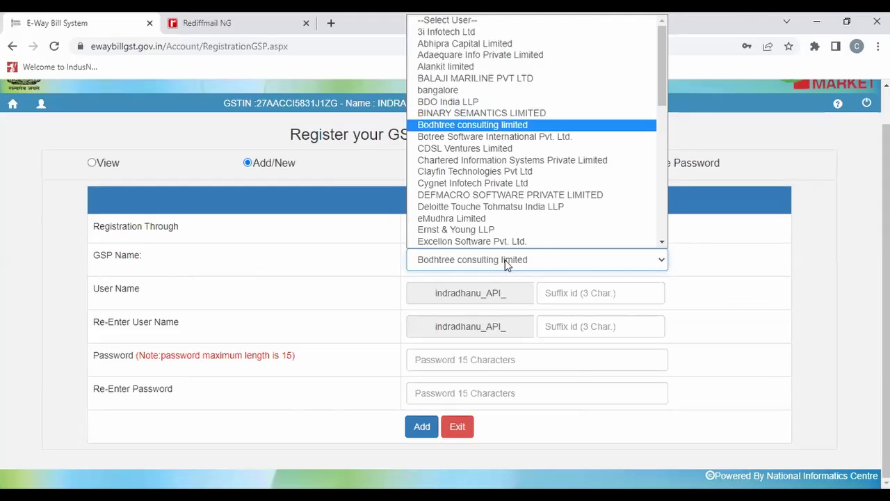
{"action": "key", "text": "Down"}
{"action": "key", "text": "Down"}
{"action": "key", "text": "Down"}
{"action": "key", "text": "Down"}
{"action": "key", "text": "Down"}
{"action": "key", "text": "Down"}
{"action": "key", "text": "Down"}
{"action": "key", "text": "Down"}
{"action": "key", "text": "Down"}
{"action": "key", "text": "Down"}
{"action": "key", "text": "Down"}
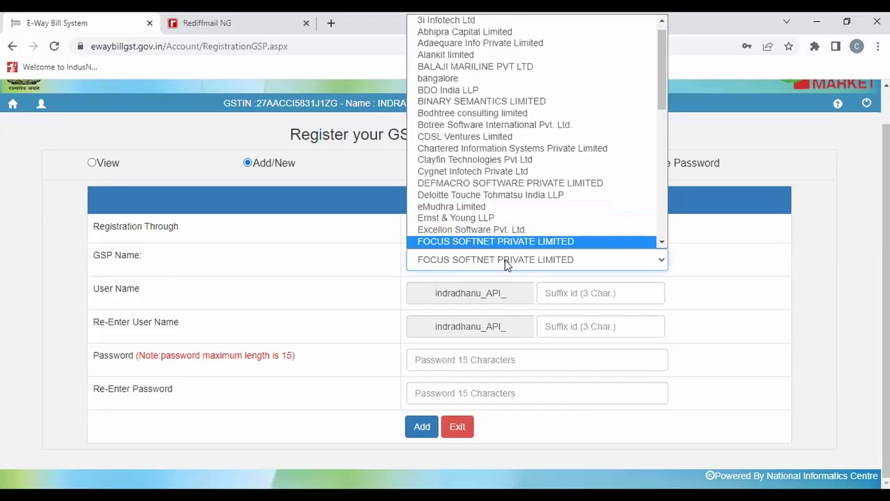
{"action": "key", "text": "Down"}
{"action": "key", "text": "Down"}
{"action": "key", "text": "Down"}
{"action": "key", "text": "Down"}
{"action": "key", "text": "Down"}
{"action": "key", "text": "Down"}
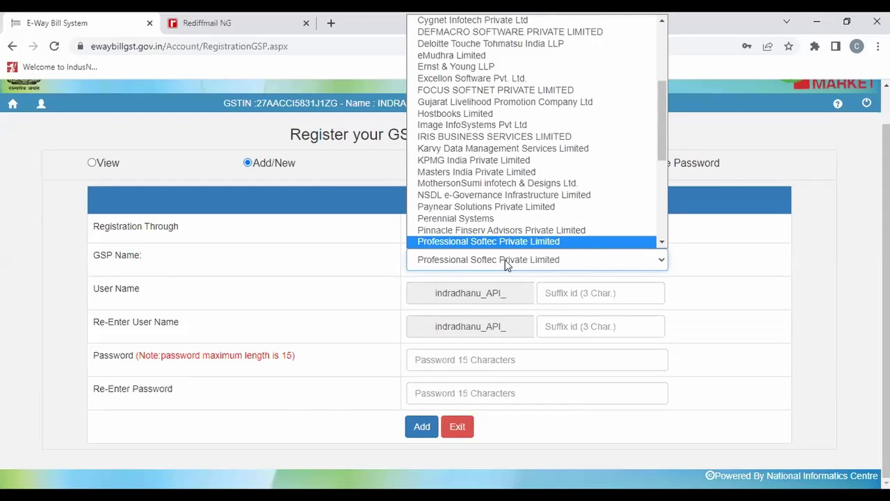
{"action": "key", "text": "Down"}
{"action": "key", "text": "Down"}
{"action": "key", "text": "Down"}
{"action": "key", "text": "Down"}
{"action": "key", "text": "Down"}
{"action": "key", "text": "Down"}
{"action": "key", "text": "Down"}
{"action": "key", "text": "Down"}
{"action": "key", "text": "Down"}
{"action": "key", "text": "Down"}
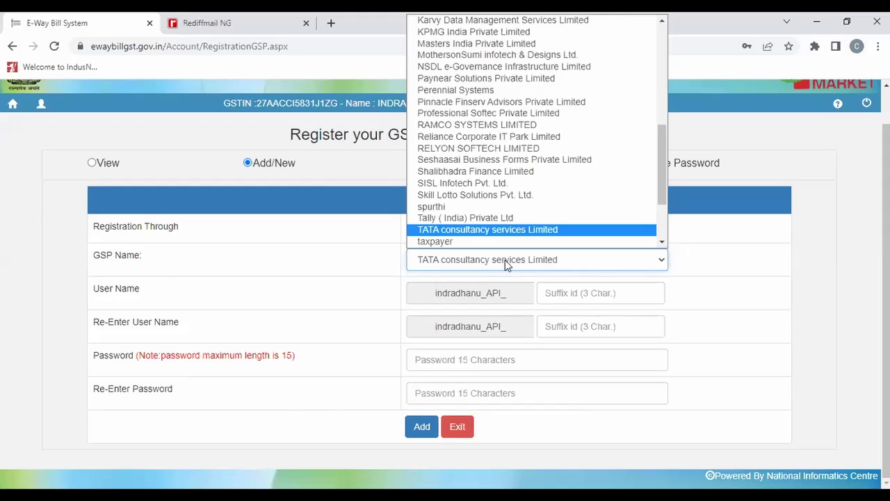
{"action": "key", "text": "Up"}
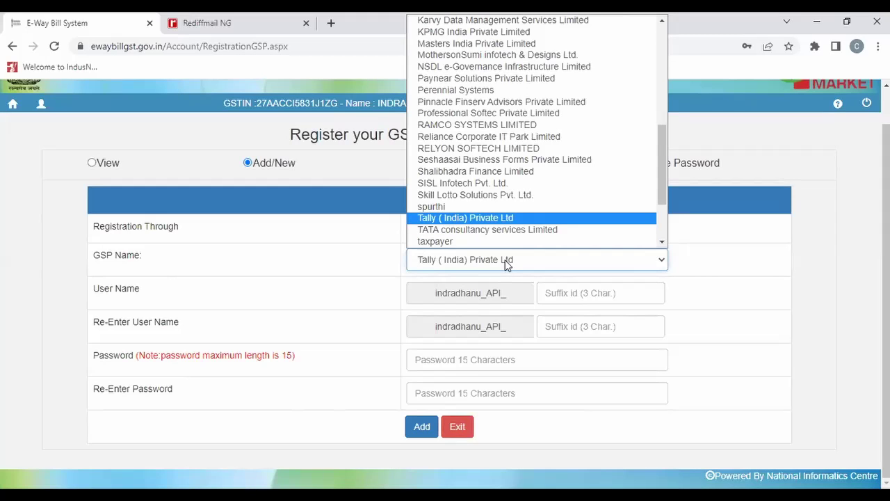
{"action": "left_click", "coordinate": [459, 298]}
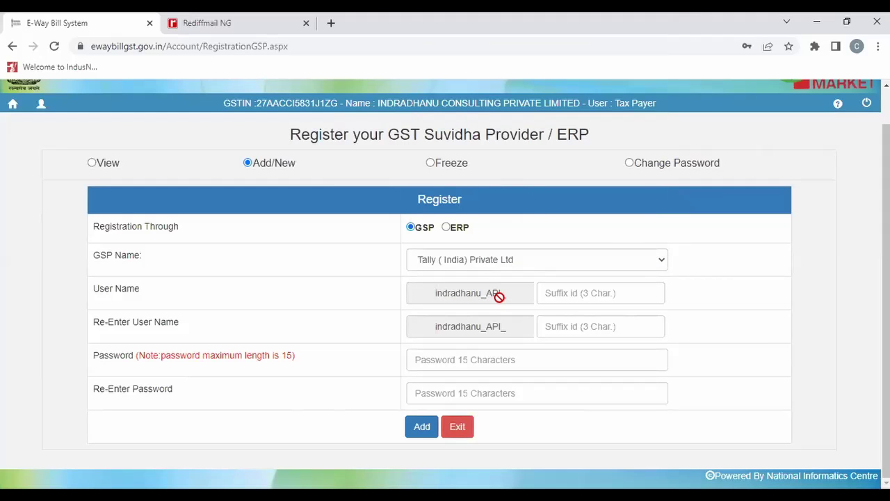
Step: Try and clear user name suffixes 543 and 333, then exit without adding
{"action": "left_click", "coordinate": [561, 297]}
{"action": "type", "text": "543"}
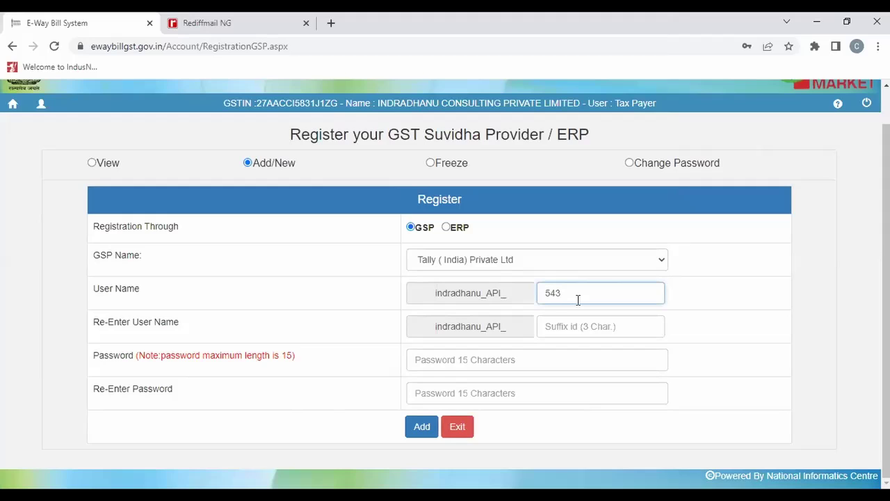
{"action": "key", "text": "BackSpace"}
{"action": "key", "text": "BackSpace"}
{"action": "key", "text": "BackSpace"}
{"action": "type", "text": "333"}
{"action": "key", "text": "BackSpace"}
{"action": "key", "text": "BackSpace"}
{"action": "key", "text": "BackSpace"}
{"action": "left_click", "coordinate": [456, 432]}
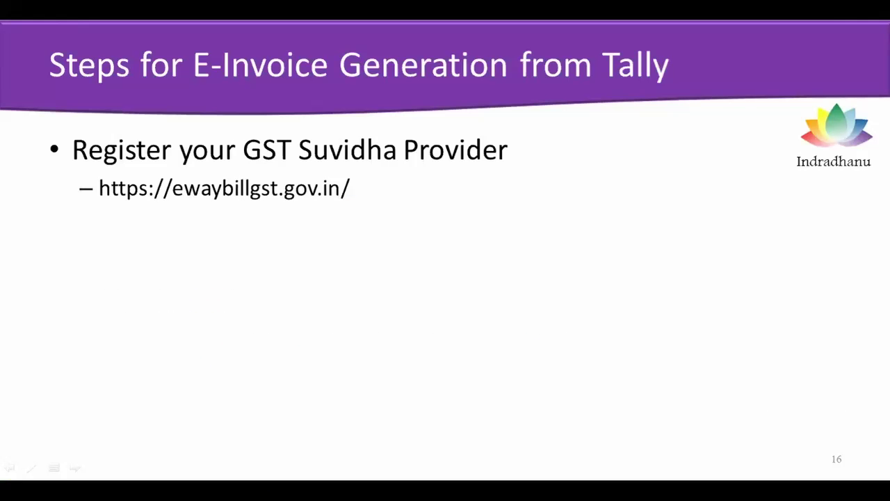
Step: Reveal the 'Enable E-Invoicing in Tally Prime' bullet, then switch to TallyPrime
{"action": "key", "text": "Right"}
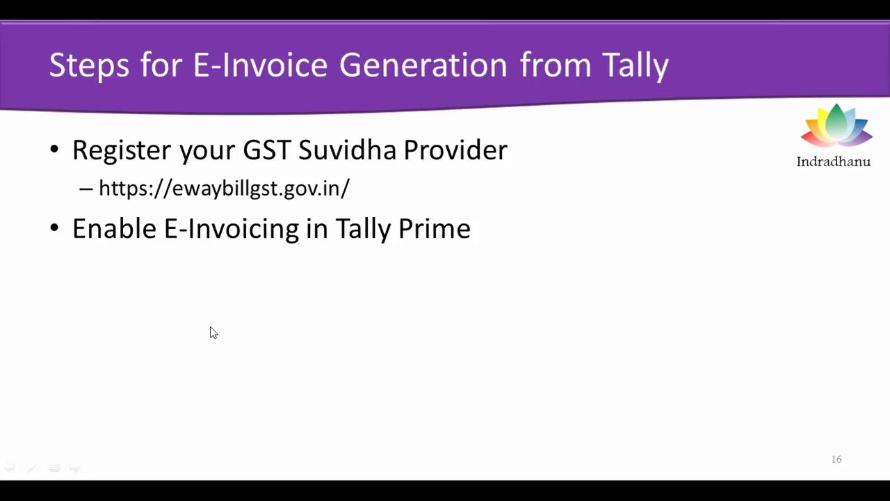
{"action": "key", "text": "alt+Tab"}
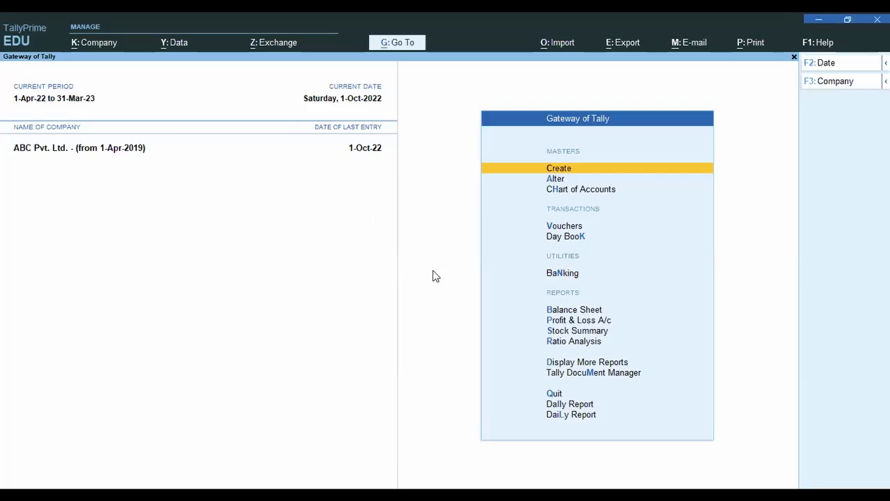
Step: In Company Features (F11), accept Enable GST as Yes to reach GST Details
{"action": "key", "text": "F11"}
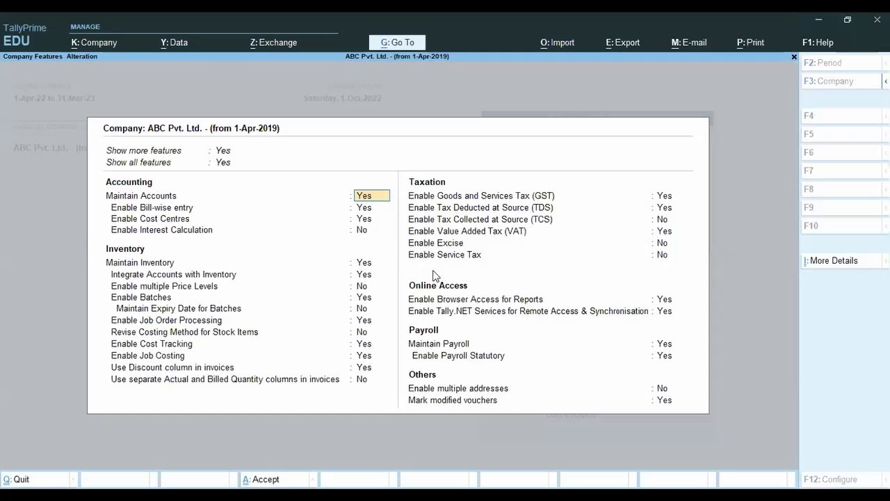
{"action": "key", "text": "Down"}
{"action": "key", "text": "Down"}
{"action": "key", "text": "Down"}
{"action": "key", "text": "Down"}
{"action": "key", "text": "Down"}
{"action": "key", "text": "Down"}
{"action": "key", "text": "Down"}
{"action": "key", "text": "Down"}
{"action": "key", "text": "Down"}
{"action": "key", "text": "Down"}
{"action": "key", "text": "Down"}
{"action": "key", "text": "Down"}
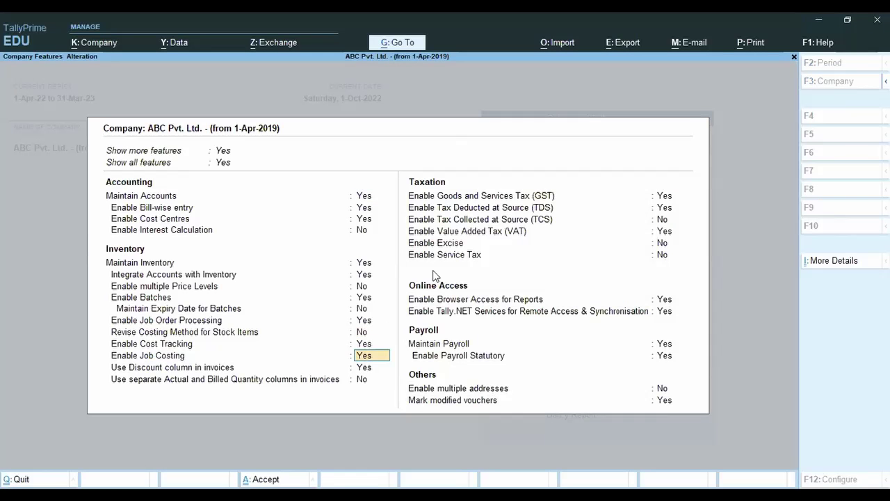
{"action": "key", "text": "Down"}
{"action": "key", "text": "Down"}
{"action": "key", "text": "Down"}
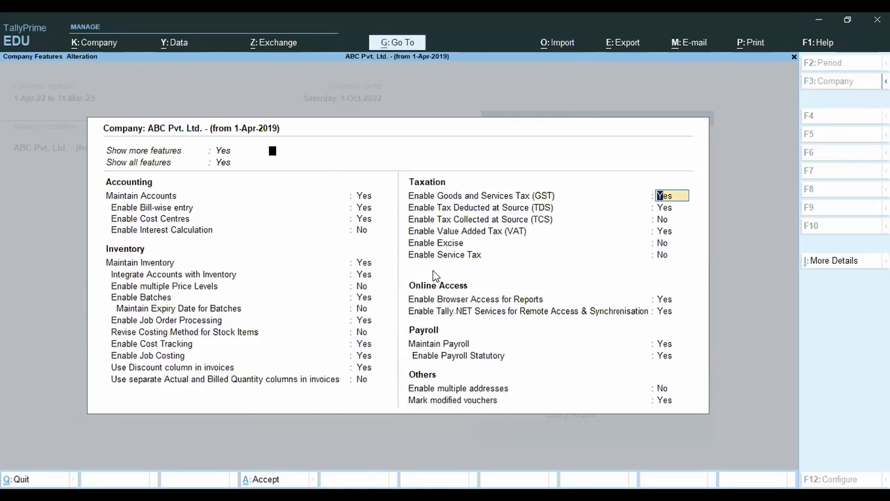
{"action": "key", "text": "Return"}
{"action": "key", "text": "Return"}
Step: Set e-Way Bill applicable from 1-Mar-23 with Invoice value as threshold basis
{"action": "key", "text": "Return"}
{"action": "key", "text": "Return"}
{"action": "key", "text": "Return"}
{"action": "key", "text": "Return"}
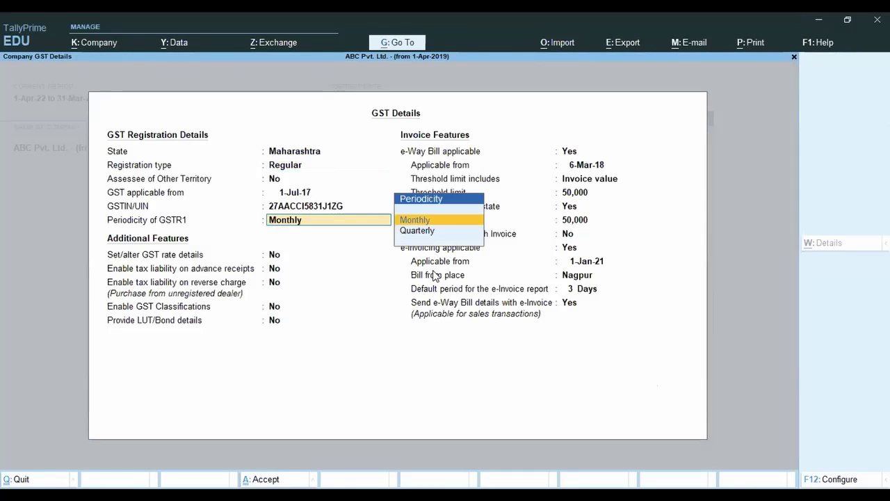
{"action": "key", "text": "Return"}
{"action": "key", "text": "Return"}
{"action": "key", "text": "Return"}
{"action": "key", "text": "Return"}
{"action": "key", "text": "Return"}
{"action": "key", "text": "Return"}
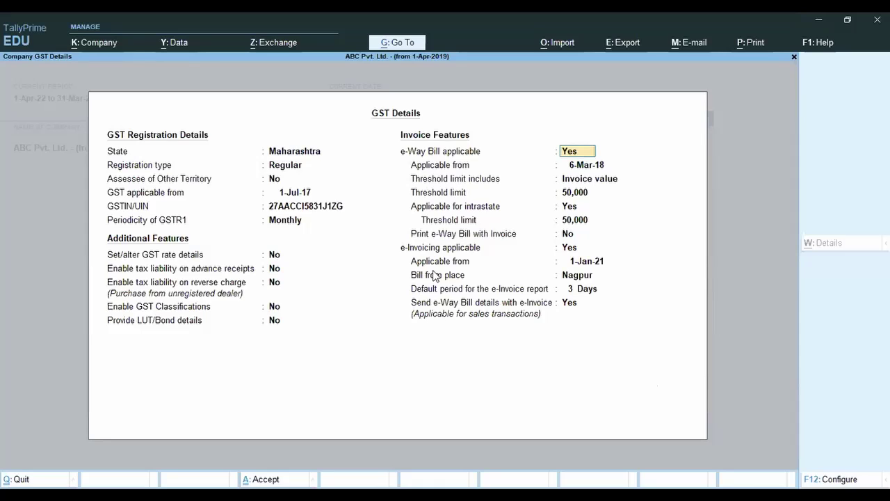
{"action": "key", "text": "Return"}
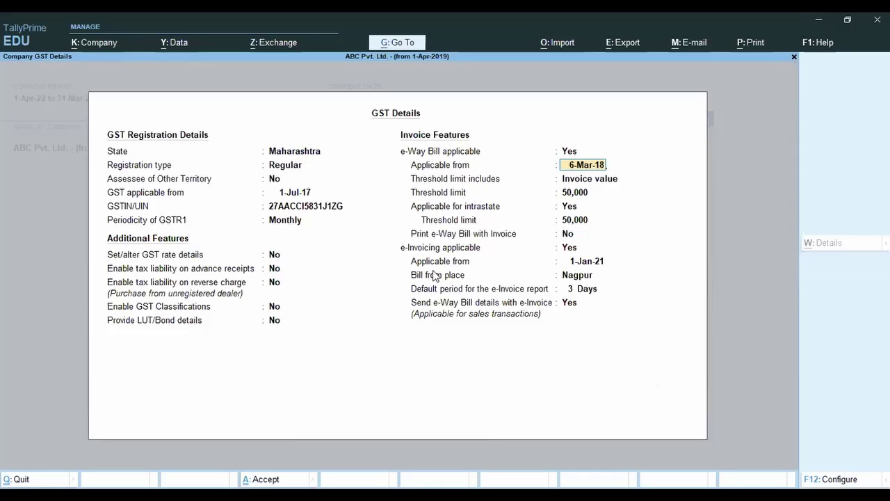
{"action": "type", "text": "1-3-23"}
{"action": "key", "text": "Return"}
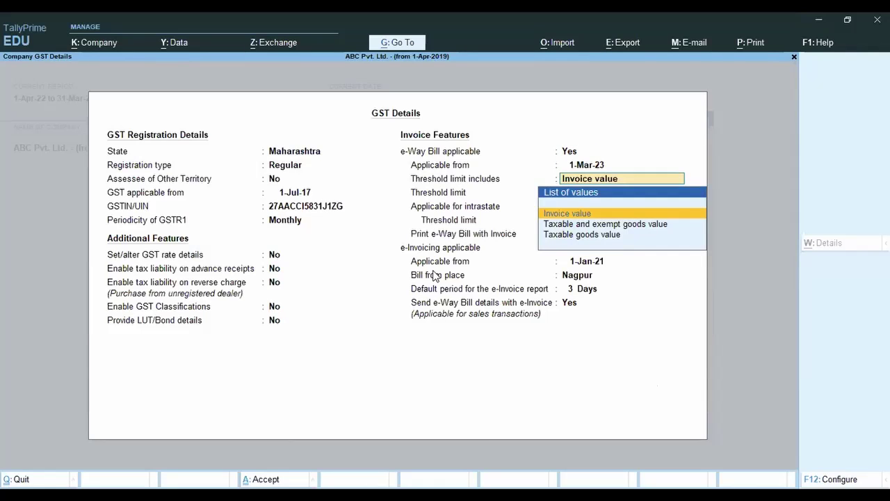
{"action": "key", "text": "Return"}
{"action": "key", "text": "Return"}
Step: Accept e-invoicing settings with Nagpur as bill-from place and save Company Features
{"action": "key", "text": "Return"}
{"action": "key", "text": "Return"}
{"action": "key", "text": "Return"}
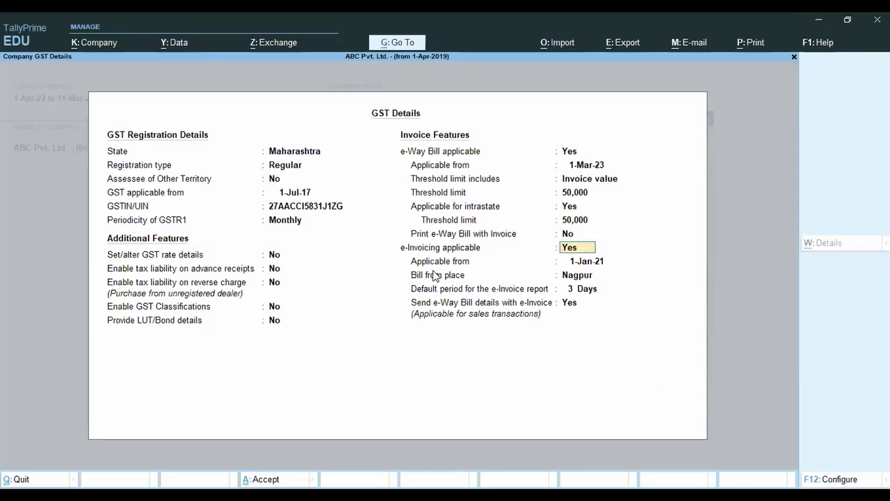
{"action": "key", "text": "Return"}
{"action": "key", "text": "Up"}
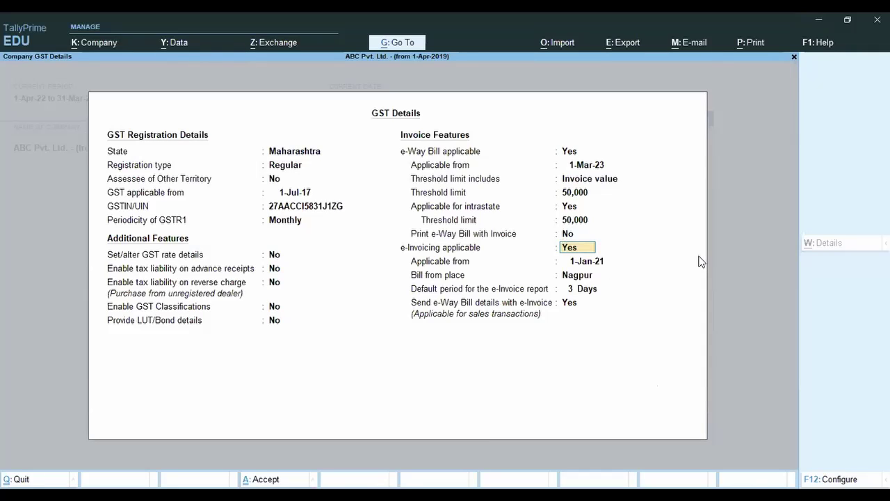
{"action": "key", "text": "Return"}
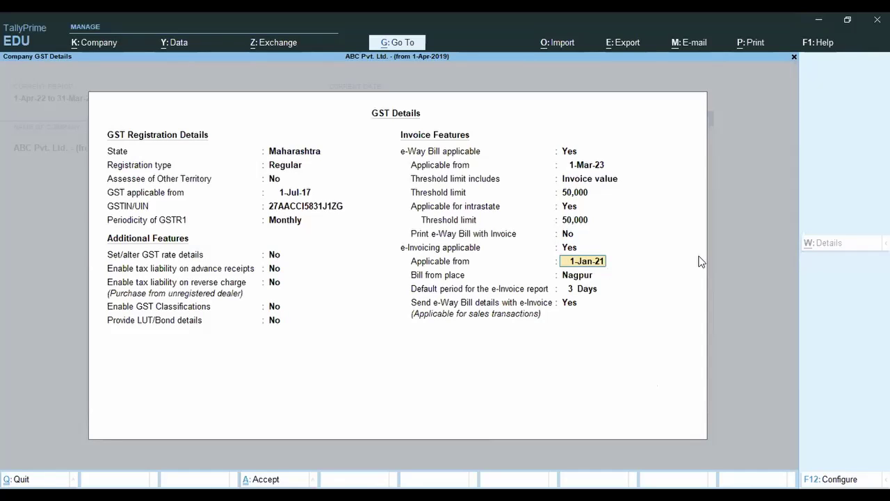
{"action": "key", "text": "Return"}
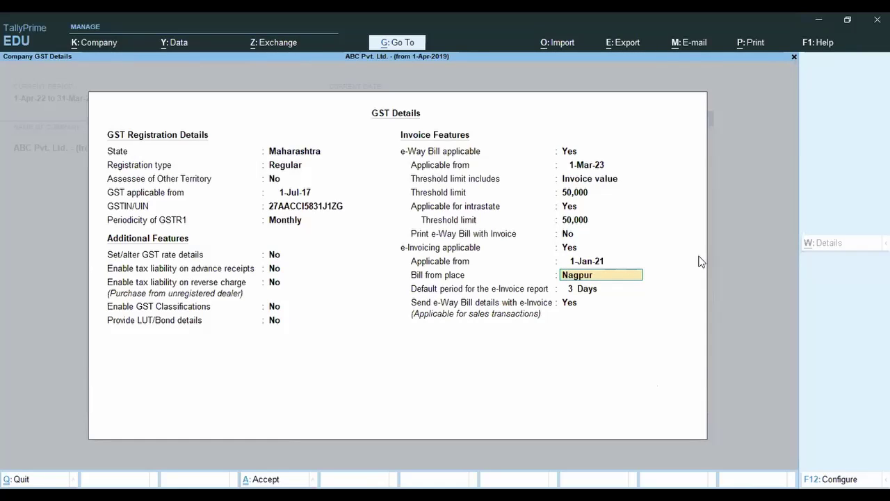
{"action": "key", "text": "Return"}
{"action": "key", "text": "Return"}
{"action": "key", "text": "Return"}
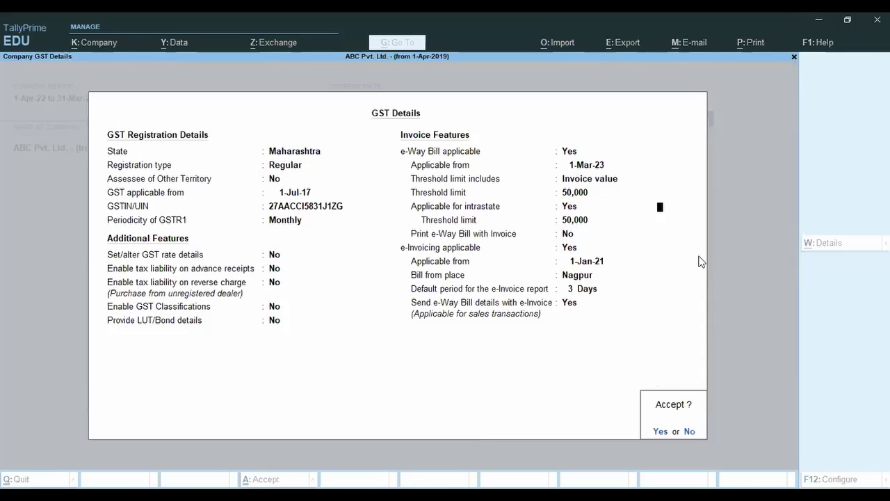
{"action": "key", "text": "Return"}
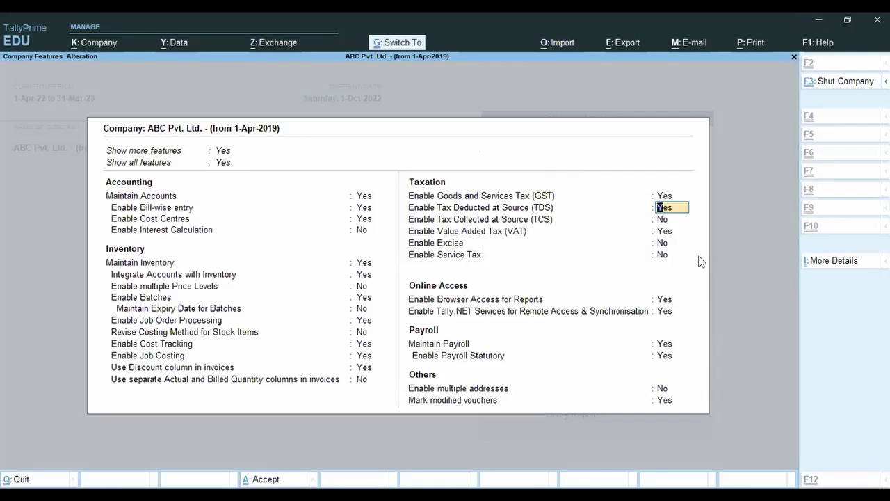
{"action": "key", "text": "ctrl+a"}
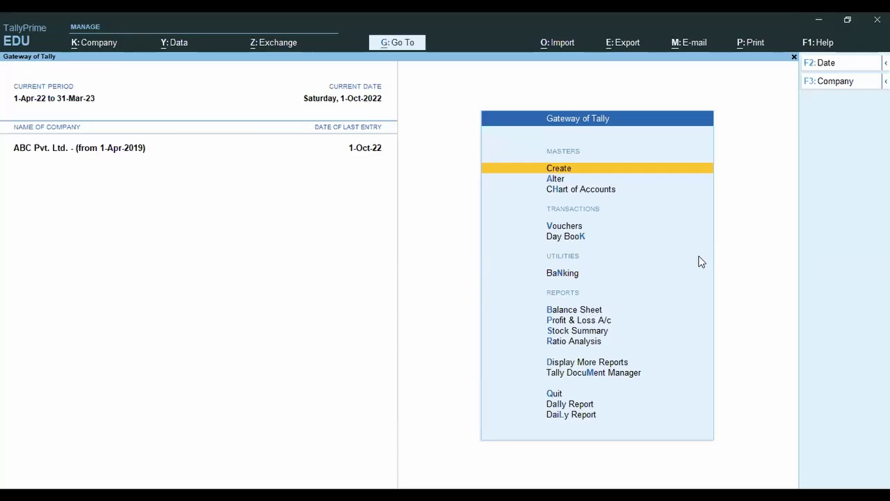
Step: Enter Vouchers and switch to the Sales type with F8, starting voucher No. 5
{"action": "key", "text": "Down"}
{"action": "key", "text": "Down"}
{"action": "key", "text": "Down"}
{"action": "key", "text": "Down"}
{"action": "key", "text": "Down"}
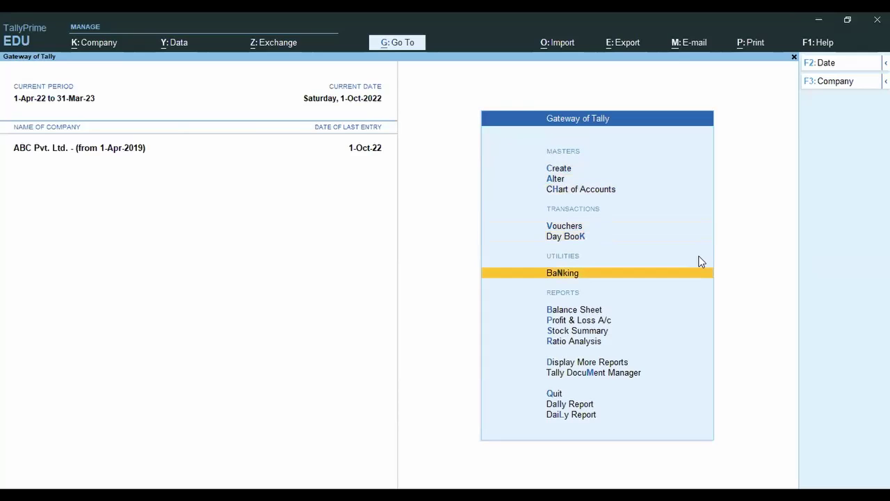
{"action": "key", "text": "Down"}
{"action": "key", "text": "Down"}
{"action": "key", "text": "Up"}
{"action": "key", "text": "Up"}
{"action": "key", "text": "Up"}
{"action": "key", "text": "Up"}
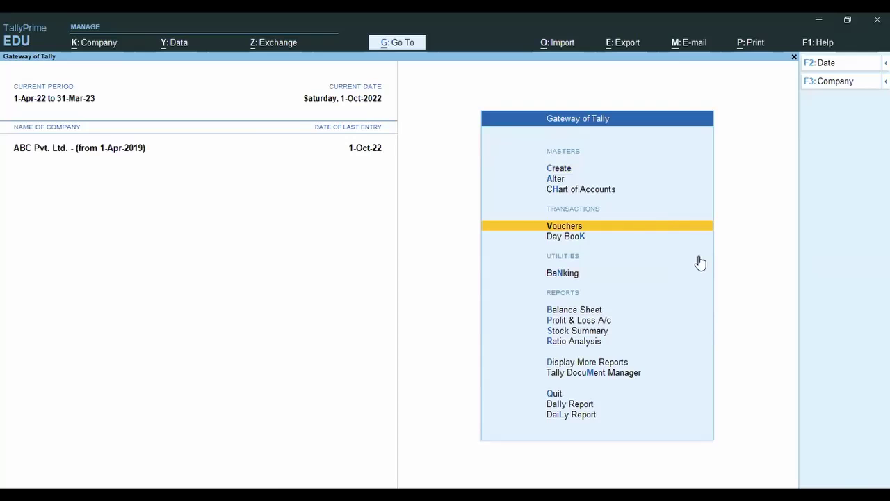
{"action": "key", "text": "Return"}
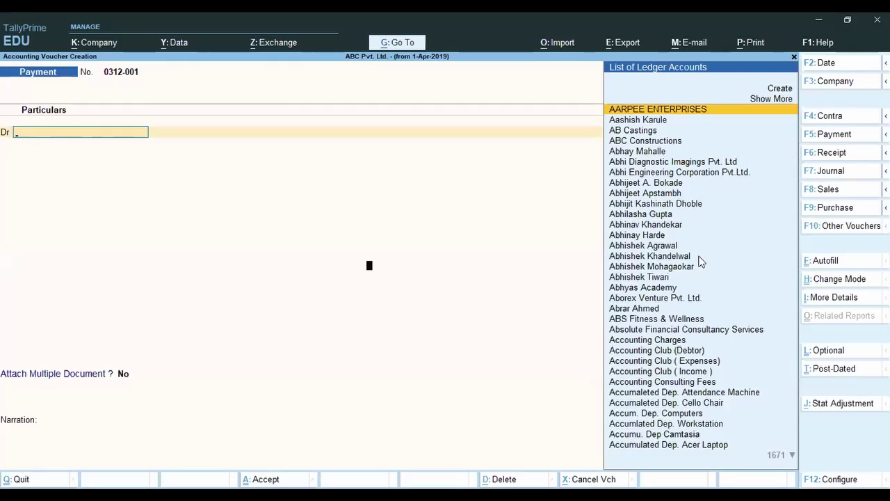
{"action": "key", "text": "F8"}
{"action": "key", "text": "Down"}
{"action": "key", "text": "Up"}
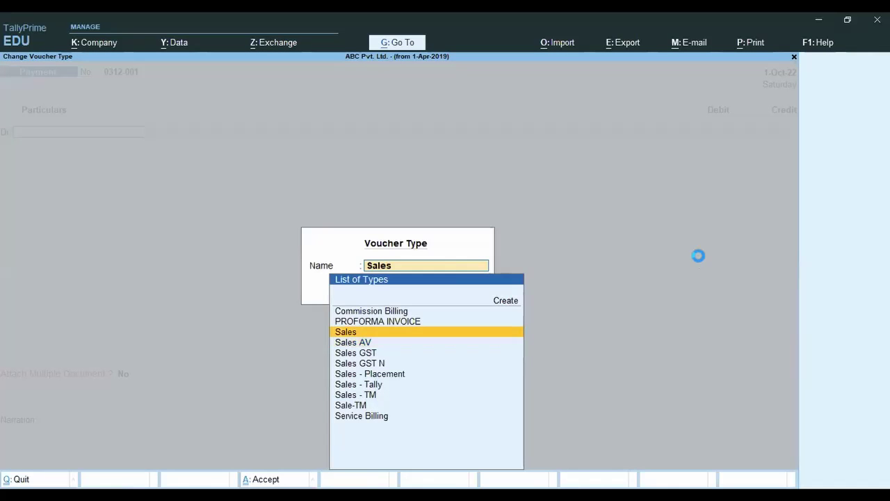
{"action": "key", "text": "Return"}
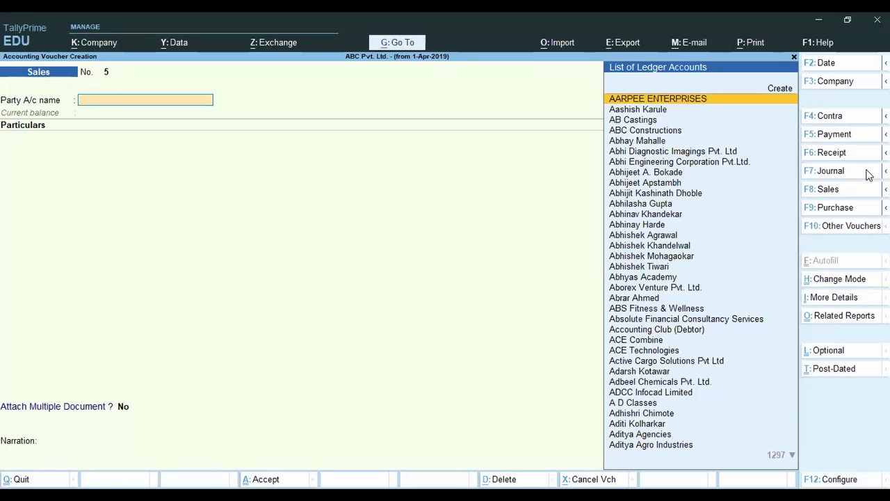
Step: Choose AARPEE ENTERPRISES as the party and accept the dispatch and billing details
{"action": "key", "text": "Return"}
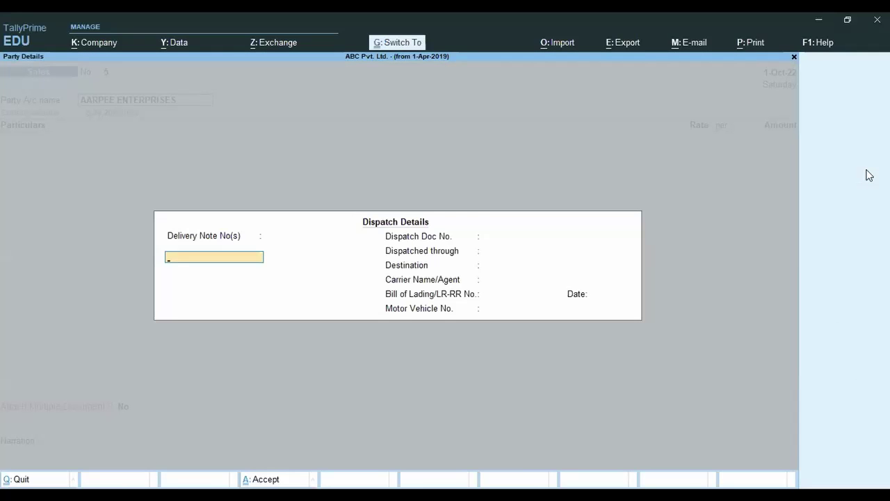
{"action": "key", "text": "ctrl+a"}
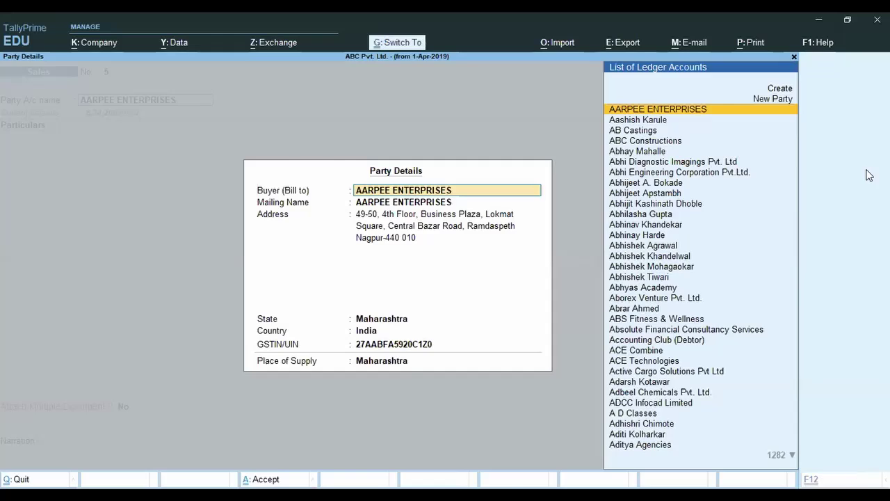
{"action": "key", "text": "ctrl+a"}
Step: Add the Fees - Income Tax ledger with an amount of 25,000
{"action": "type", "text": "Fees"}
{"action": "type", "text": " - Income"}
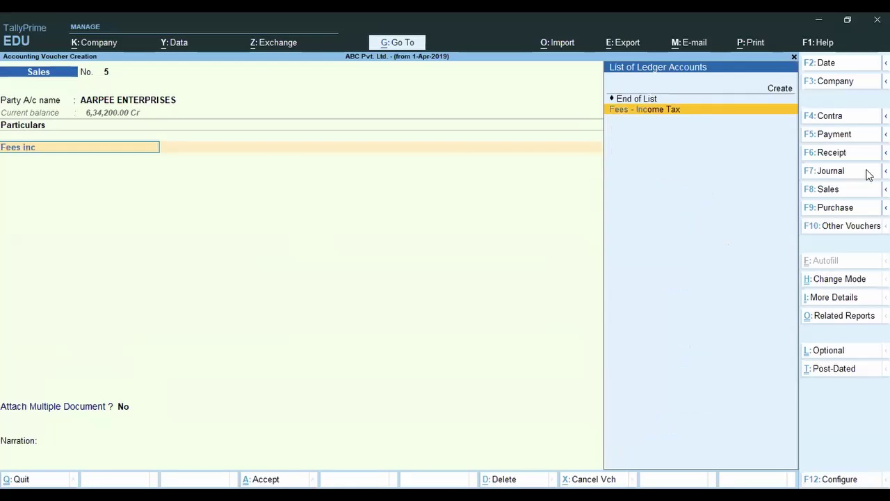
{"action": "key", "text": "Return"}
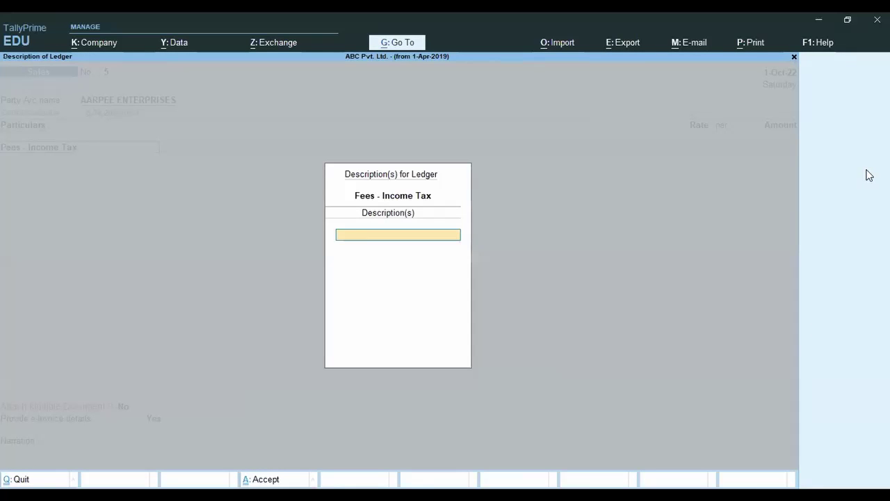
{"action": "key", "text": "Return"}
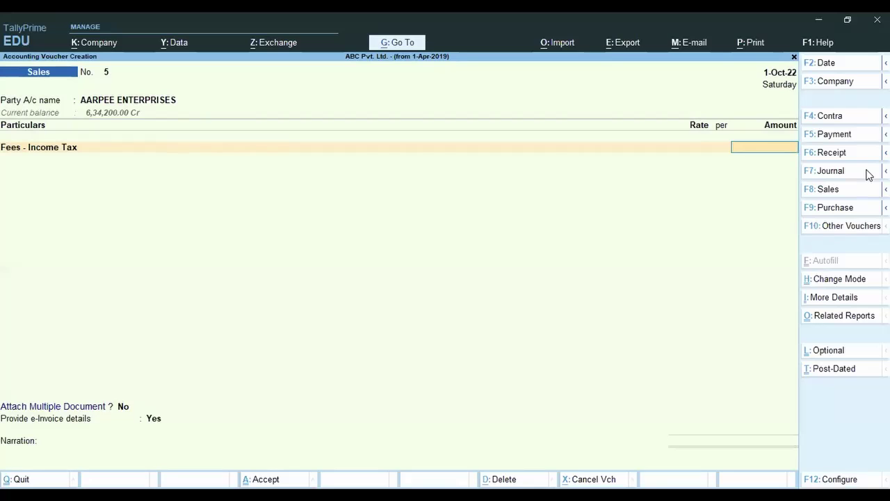
{"action": "type", "text": "25000"}
{"action": "key", "text": "Return"}
{"action": "key", "text": "Return"}
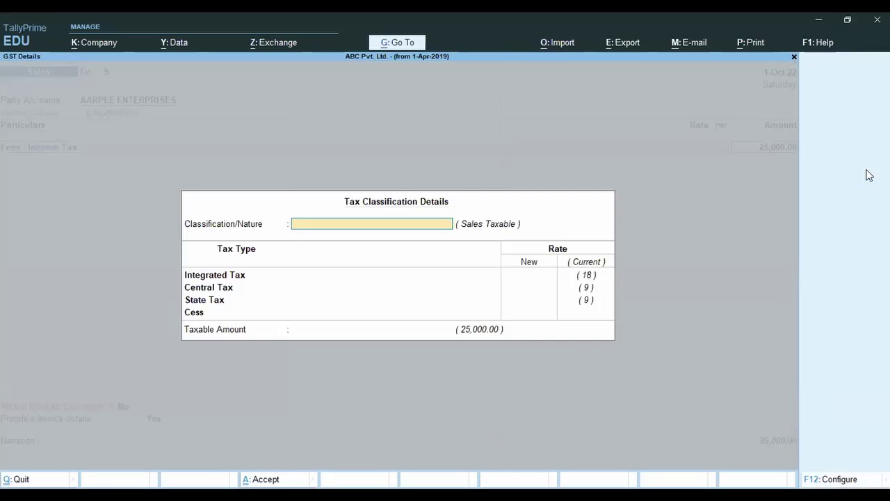
{"action": "key", "text": "Return"}
{"action": "key", "text": "Return"}
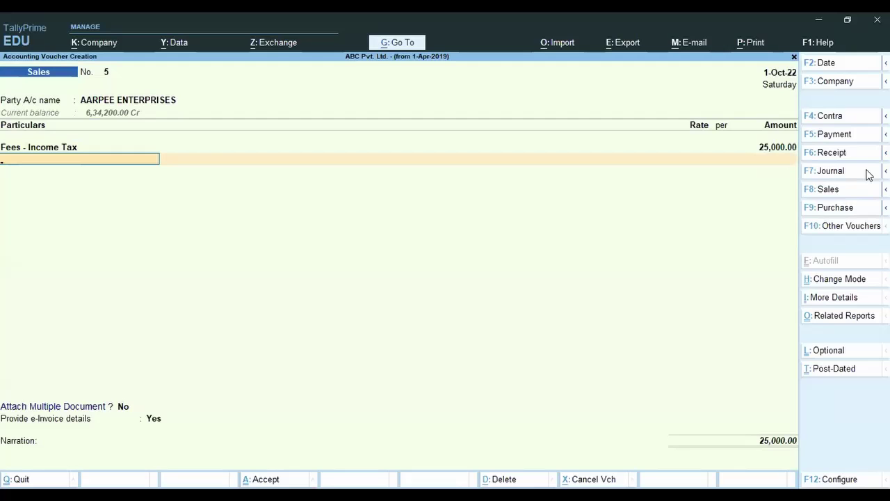
Step: Add the CGST and SGST ledger rows at 2,250.00 each
{"action": "type", "text": "cg"}
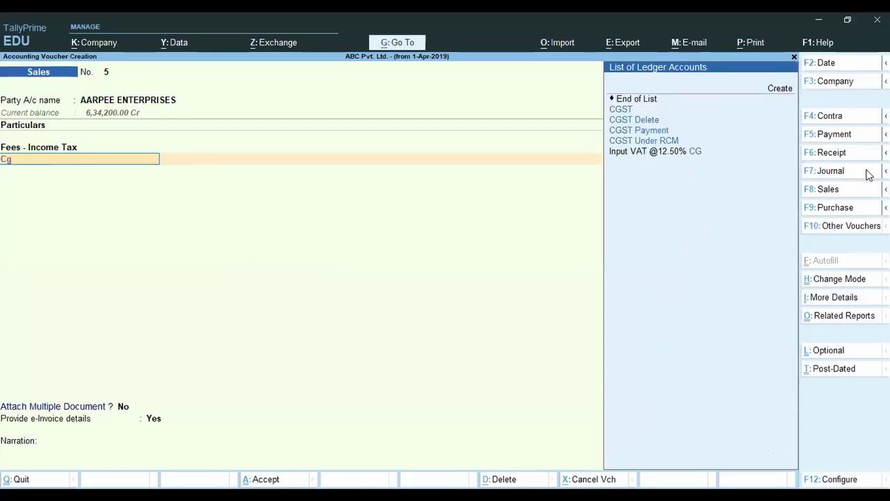
{"action": "key", "text": "Return"}
{"action": "key", "text": "Return"}
{"action": "key", "text": "Return"}
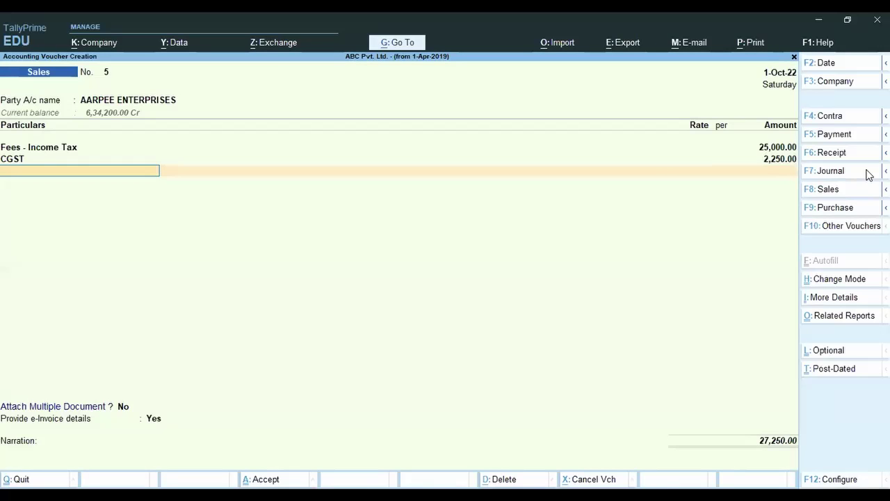
{"action": "type", "text": "Sg"}
{"action": "key", "text": "Return"}
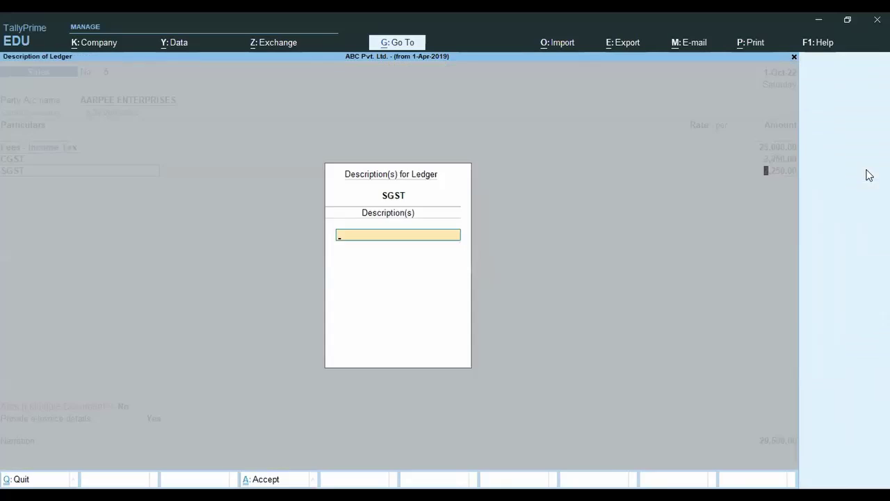
{"action": "key", "text": "Return"}
{"action": "key", "text": "Return"}
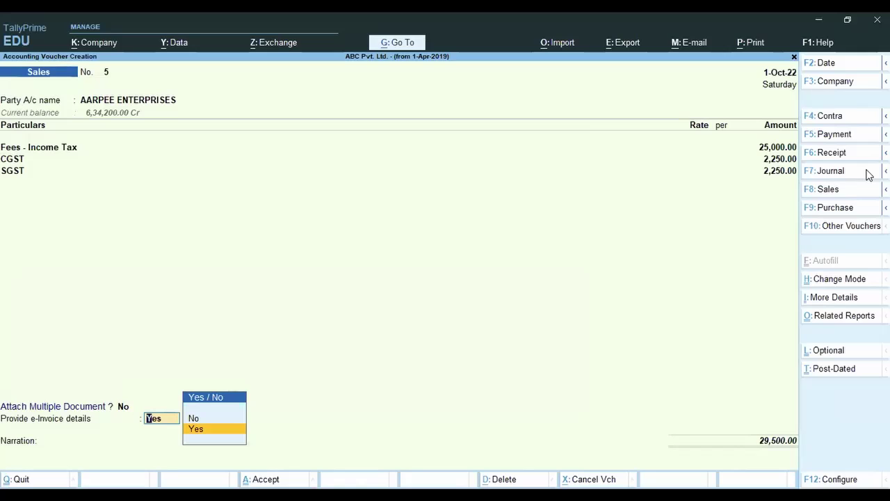
Step: Provide e-Invoice details with Nagpur as bill-to and ship-to place, and mark the bill reference New Ref
{"action": "key", "text": "Return"}
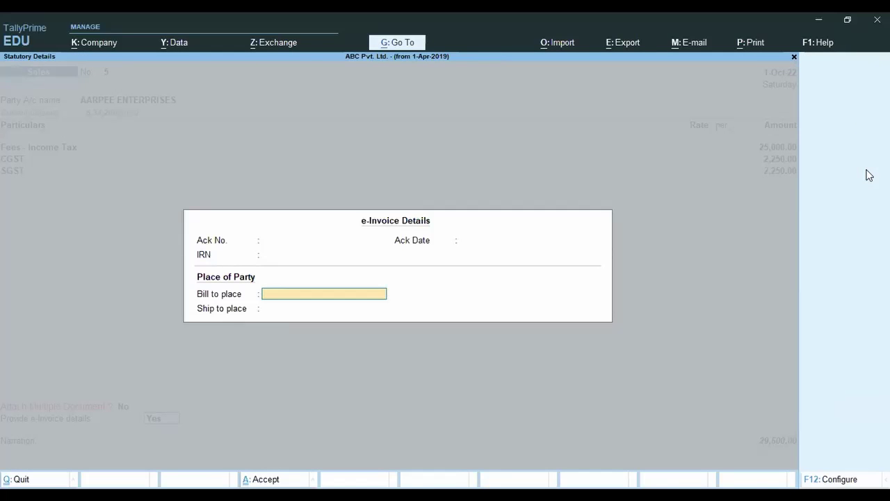
{"action": "type", "text": "Nagpur"}
{"action": "key", "text": "Return"}
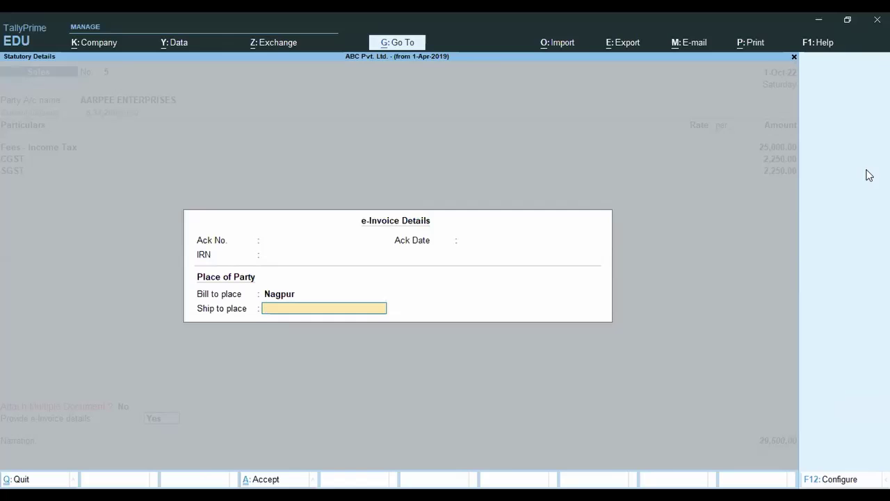
{"action": "type", "text": "Nagpur"}
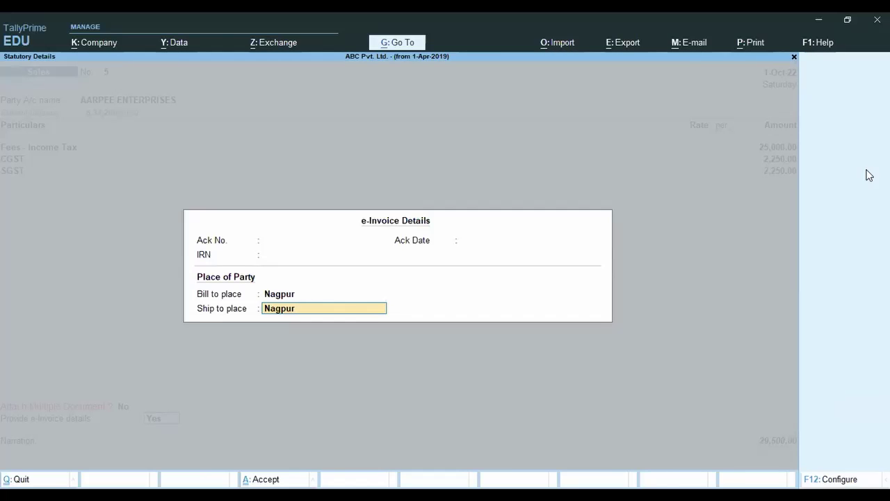
{"action": "key", "text": "Return"}
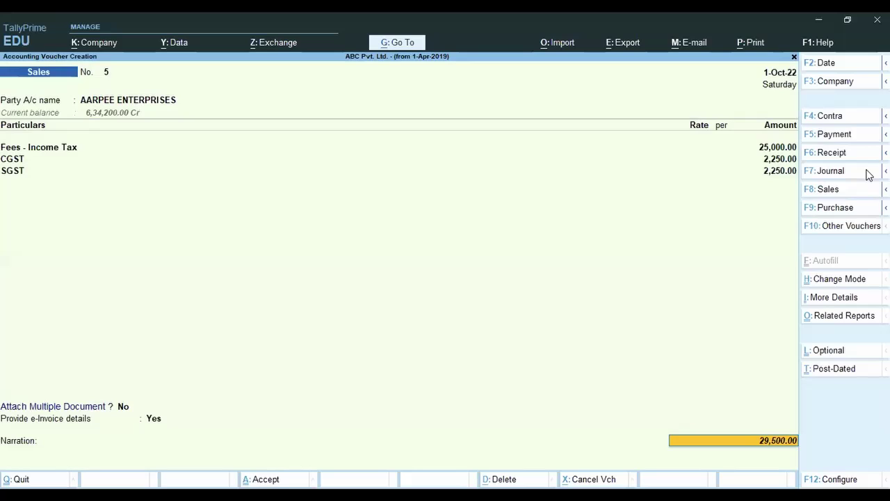
{"action": "key", "text": "Return"}
{"action": "key", "text": "Return"}
{"action": "key", "text": "Return"}
{"action": "key", "text": "Return"}
{"action": "key", "text": "Return"}
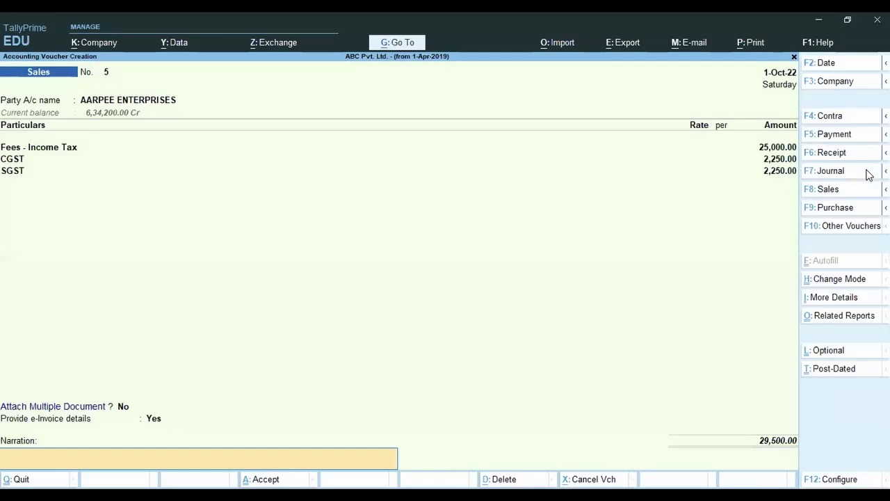
Step: Save Sales voucher No. 5 past the e-Invoice warning, then quit the blank voucher screen
{"action": "key", "text": "Return"}
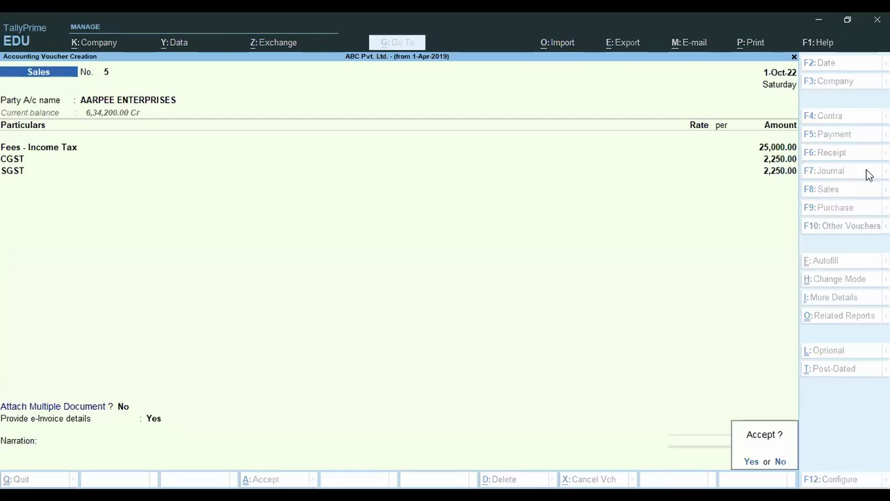
{"action": "key", "text": "Return"}
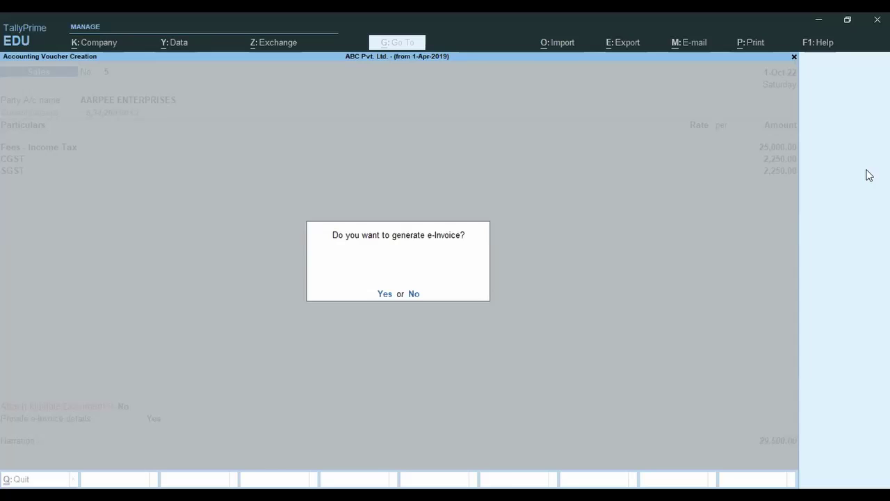
{"action": "key", "text": "y"}
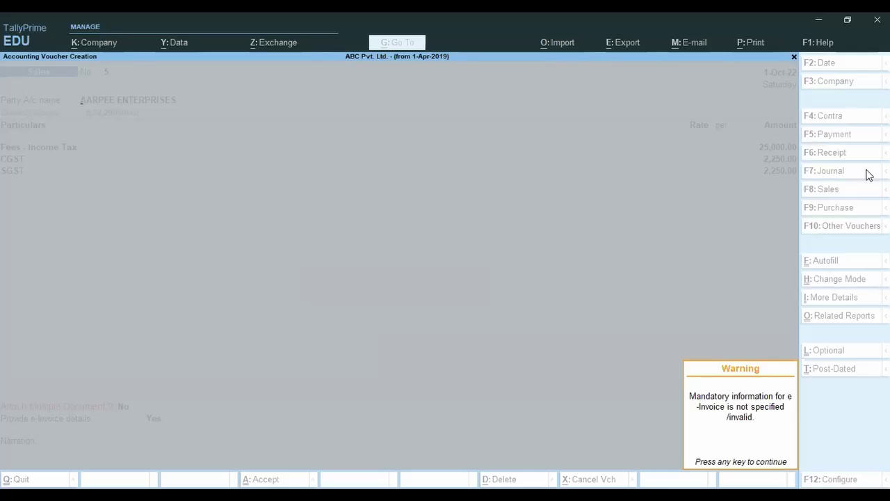
{"action": "key", "text": "Return"}
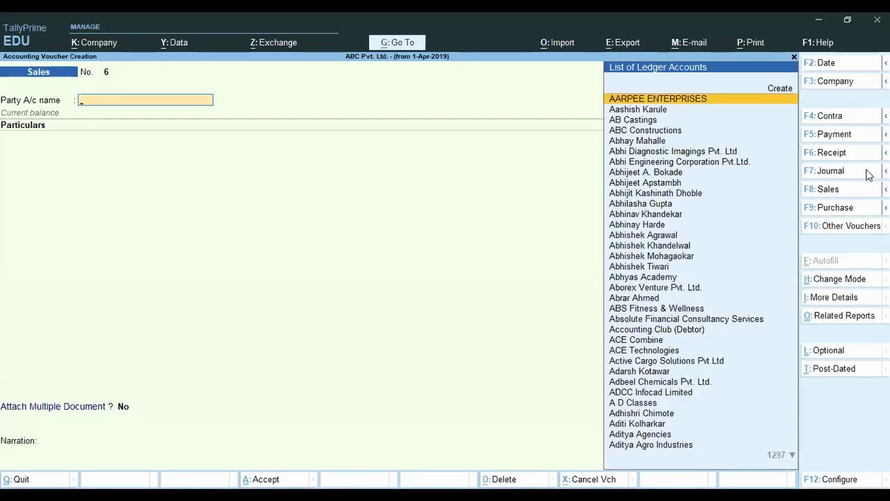
{"action": "key", "text": "Escape"}
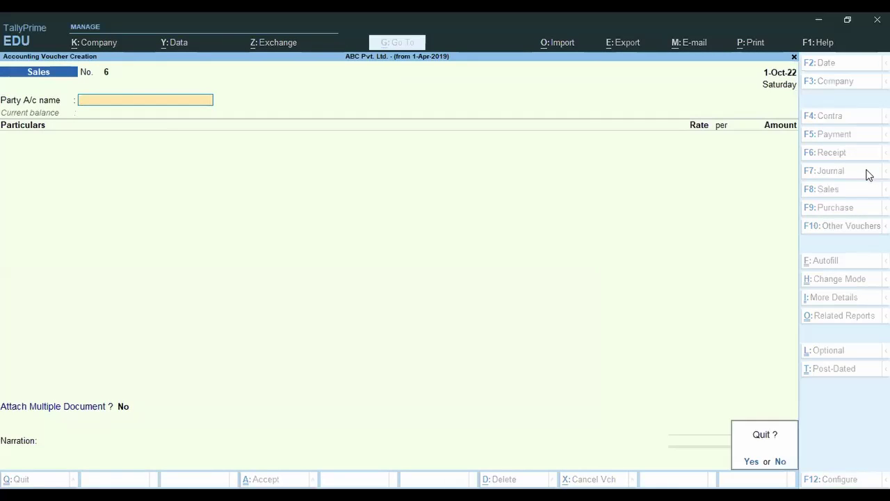
{"action": "key", "text": "y"}
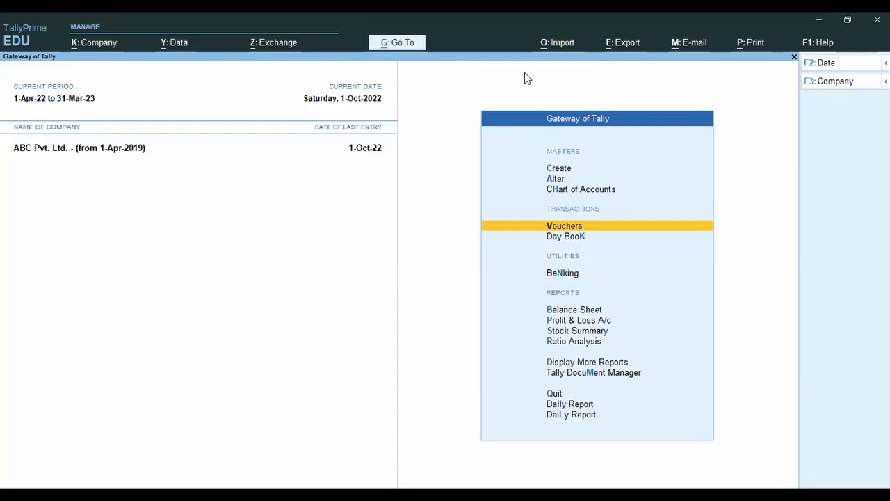
Step: Open the e-Invoice report via Display More Reports > Statutory Reports > GST Reports
{"action": "key", "text": "Return"}
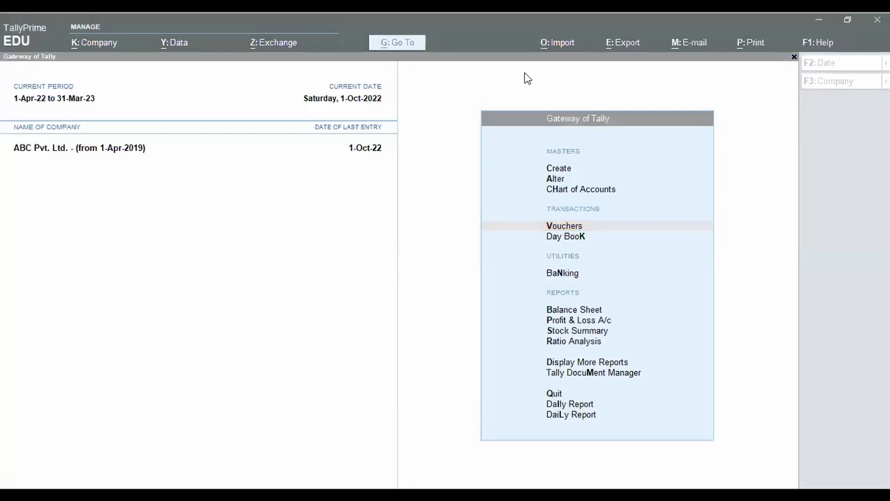
{"action": "key", "text": "Down"}
{"action": "key", "text": "Down"}
{"action": "key", "text": "Down"}
{"action": "key", "text": "Down"}
{"action": "key", "text": "Down"}
{"action": "key", "text": "Down"}
{"action": "key", "text": "Down"}
{"action": "key", "text": "Down"}
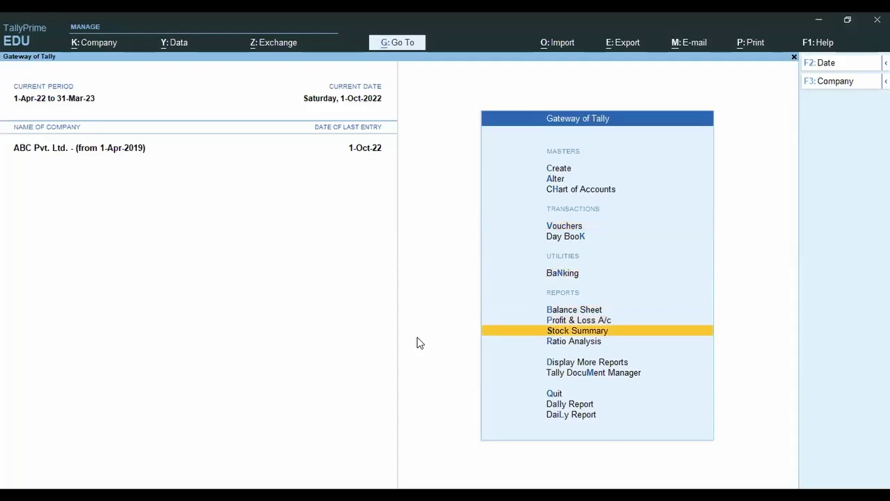
{"action": "key", "text": "Up"}
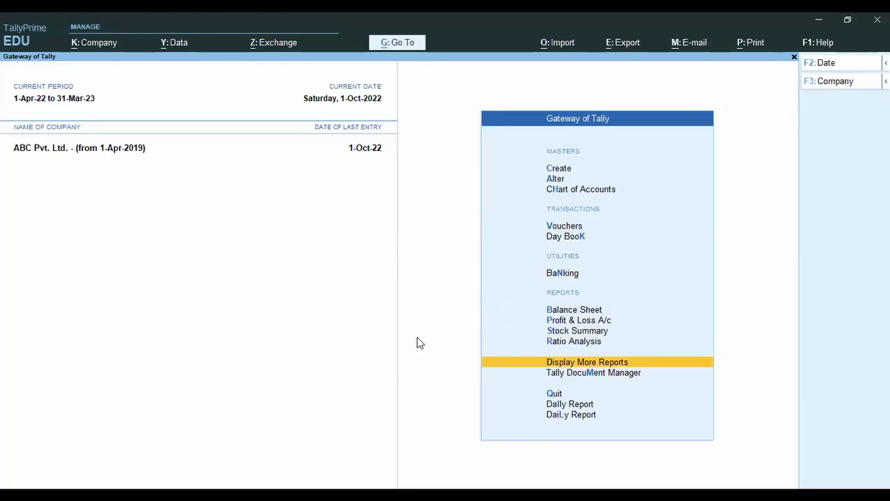
{"action": "key", "text": "Return"}
{"action": "key", "text": "Down"}
{"action": "key", "text": "Down"}
{"action": "key", "text": "Down"}
{"action": "key", "text": "Down"}
{"action": "key", "text": "Down"}
{"action": "key", "text": "Down"}
{"action": "key", "text": "Down"}
{"action": "key", "text": "Down"}
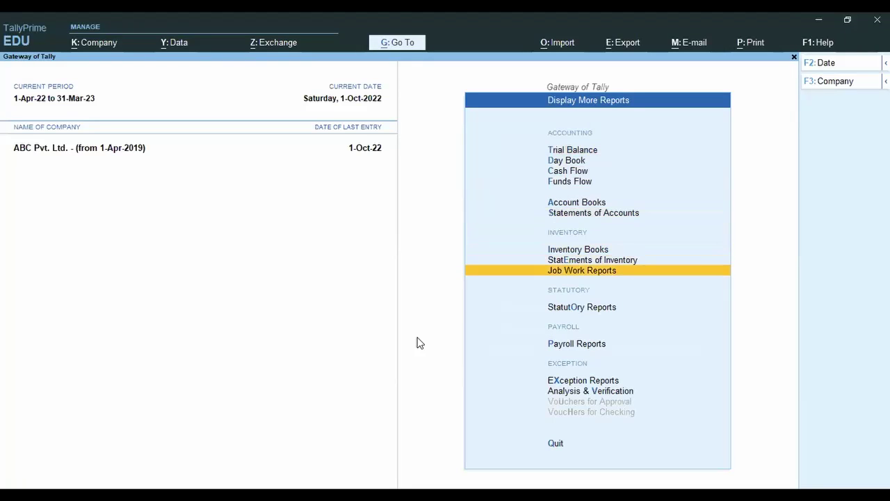
{"action": "key", "text": "Down"}
{"action": "key", "text": "Return"}
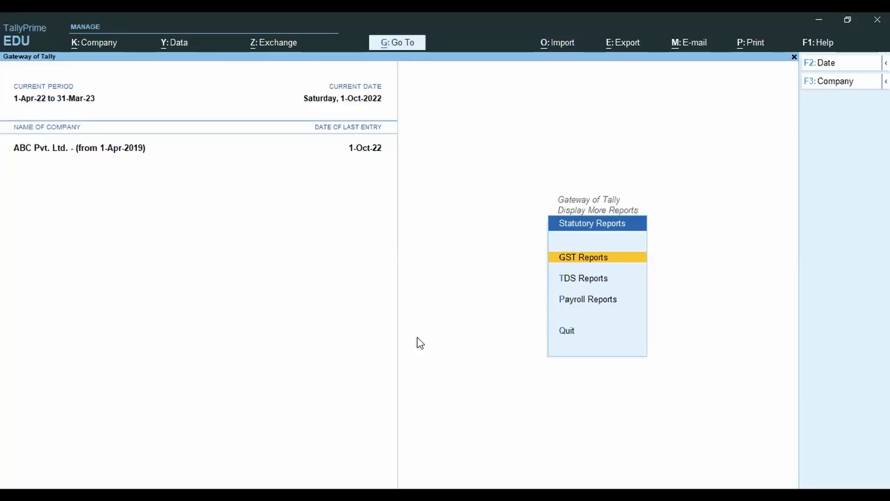
{"action": "key", "text": "Down"}
{"action": "key", "text": "Up"}
{"action": "key", "text": "Return"}
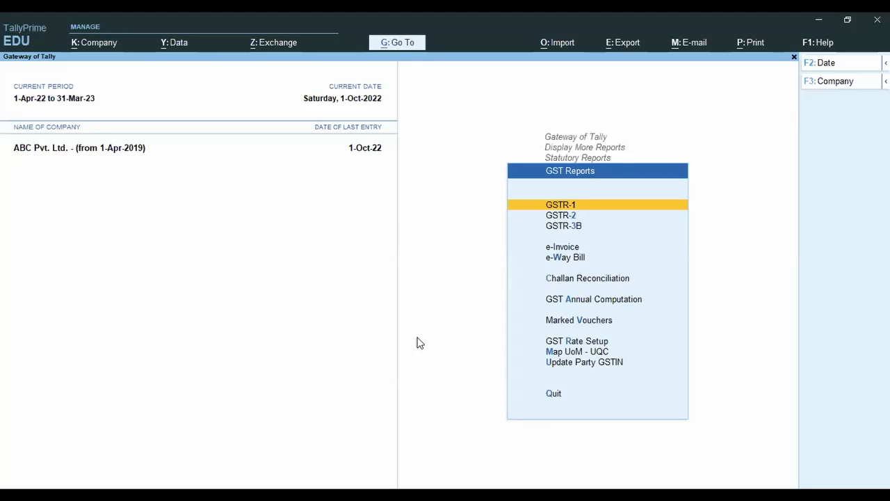
{"action": "key", "text": "Down"}
{"action": "key", "text": "Down"}
{"action": "key", "text": "Down"}
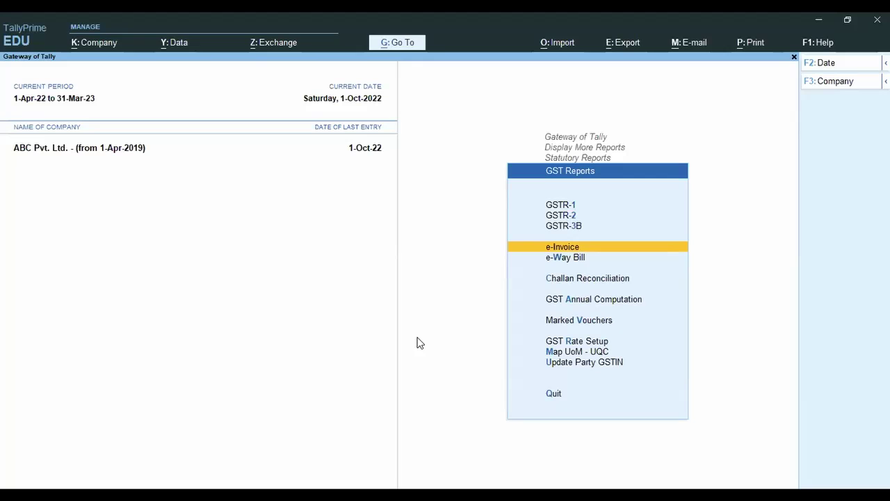
{"action": "key", "text": "Return"}
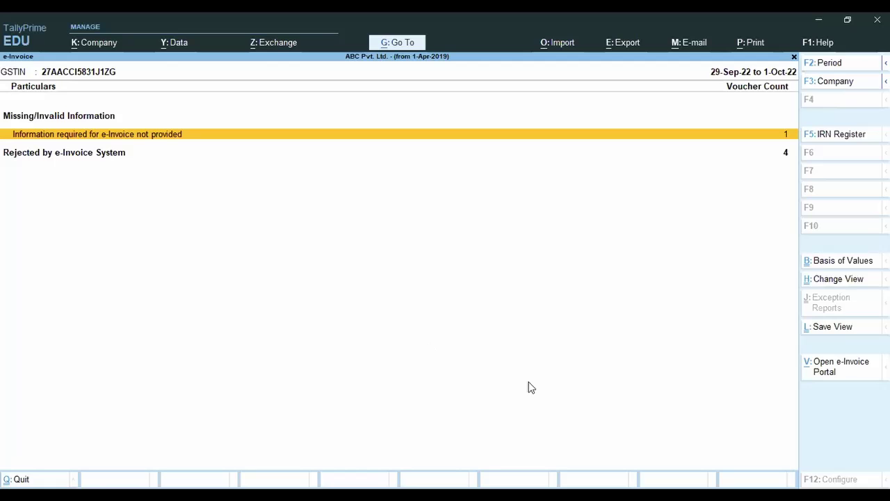
Step: Enter Bill To pincode 440010 for AARPEE ENTERPRISES, then list the vouchers pending IRN generation
{"action": "left_click", "coordinate": [740, 142]}
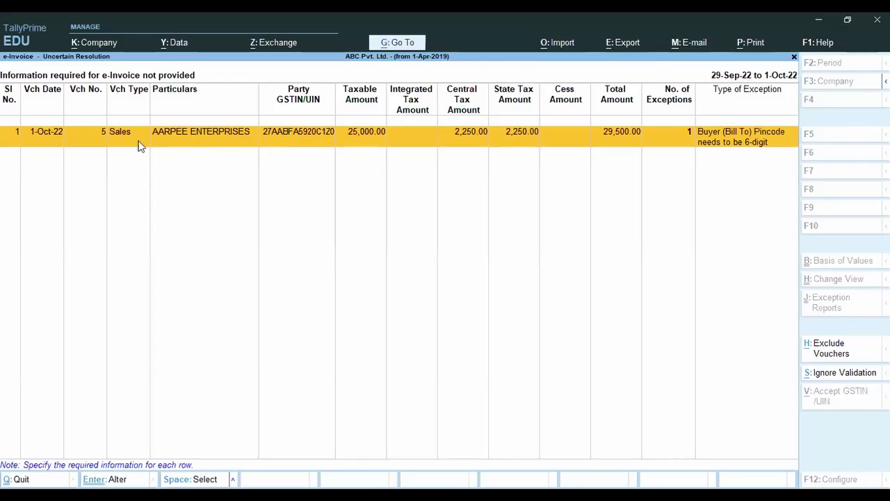
{"action": "left_click", "coordinate": [764, 151]}
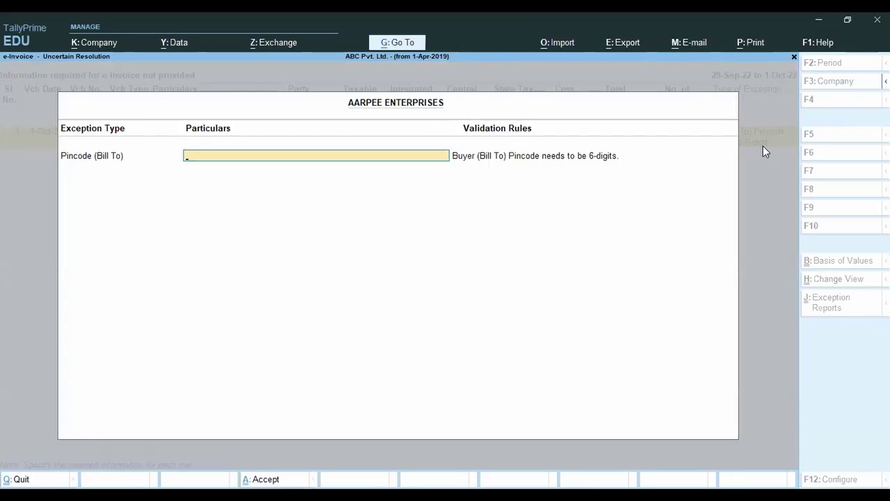
{"action": "type", "text": "440010"}
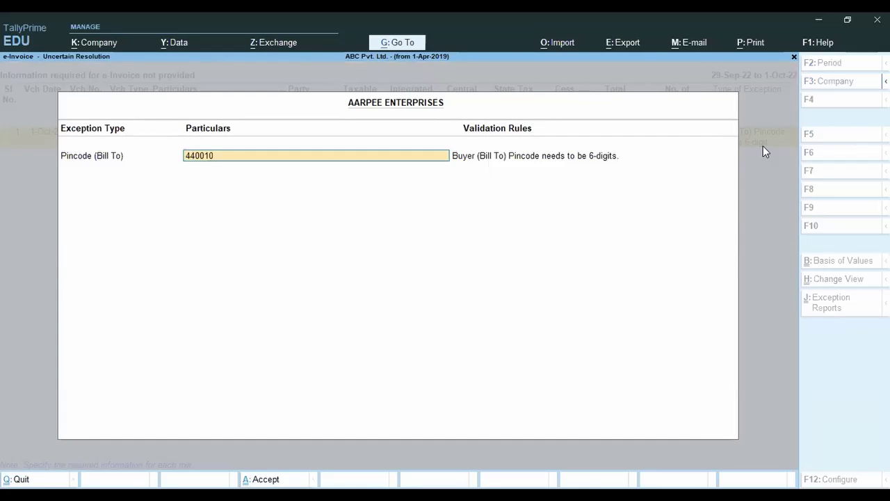
{"action": "key", "text": "Return"}
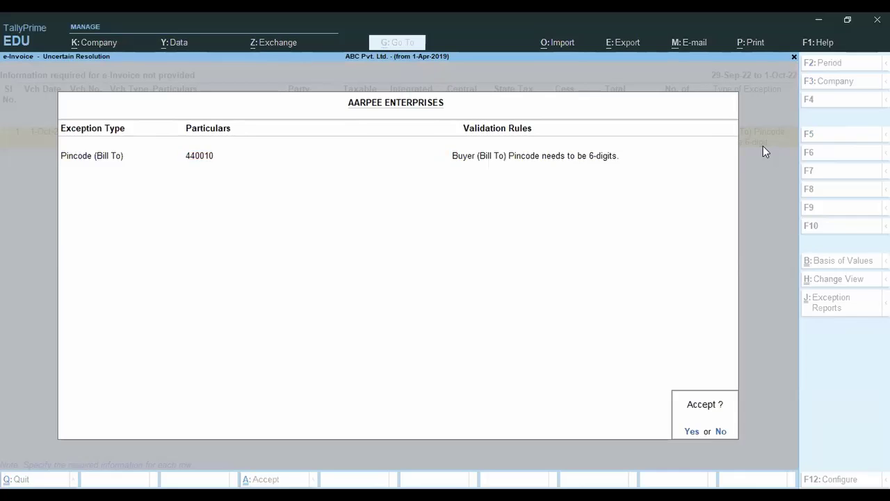
{"action": "key", "text": "Return"}
{"action": "key", "text": "Escape"}
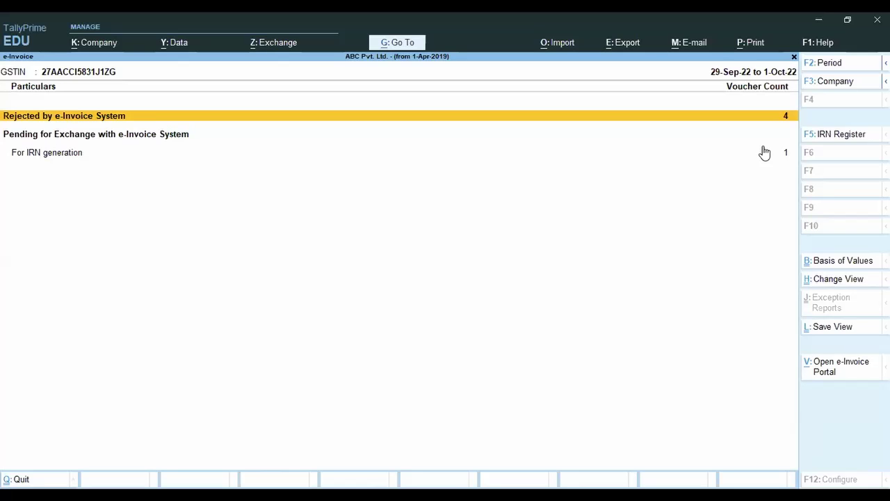
{"action": "left_click", "coordinate": [764, 153]}
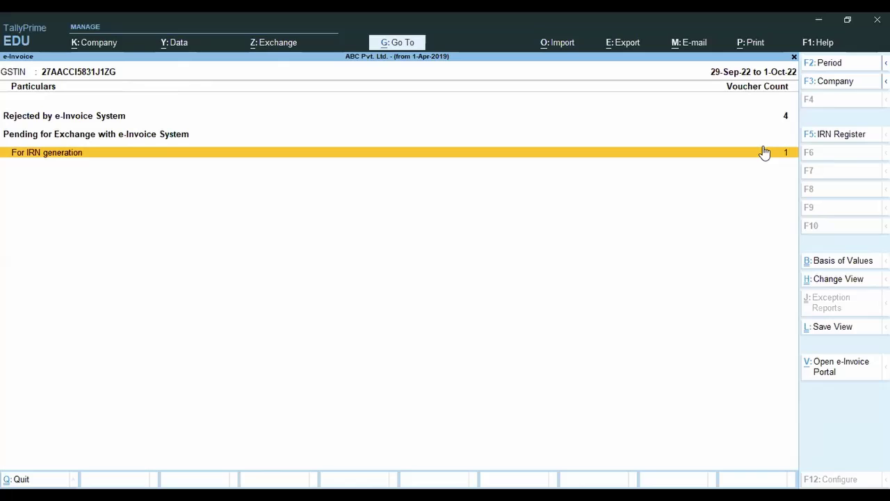
{"action": "left_click", "coordinate": [764, 152]}
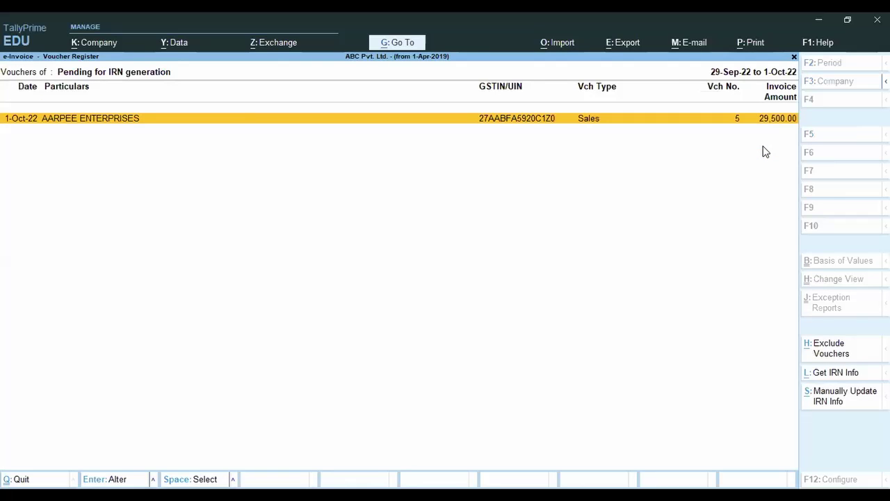
Step: Send the AARPEE ENTERPRISES voucher for IRN generation via Exchange > Send for e-Invoicing and confirm
{"action": "key", "text": "space"}
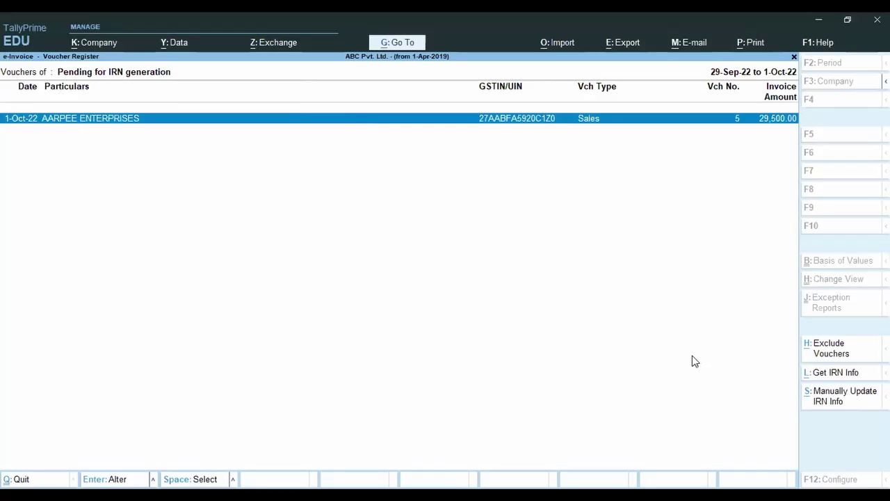
{"action": "left_click", "coordinate": [270, 44]}
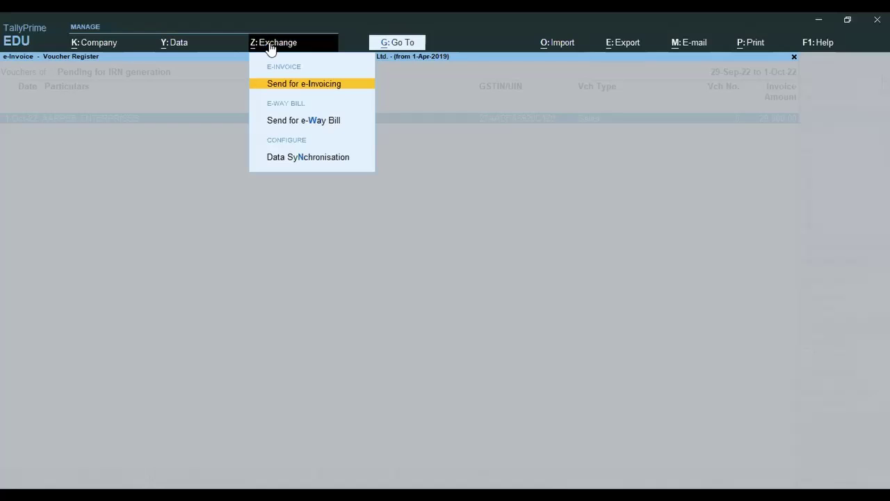
{"action": "key", "text": "Return"}
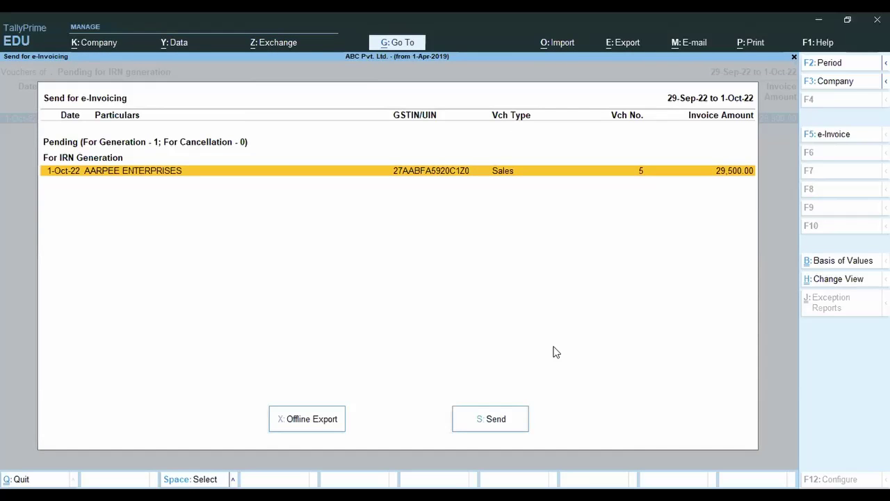
{"action": "key", "text": "s"}
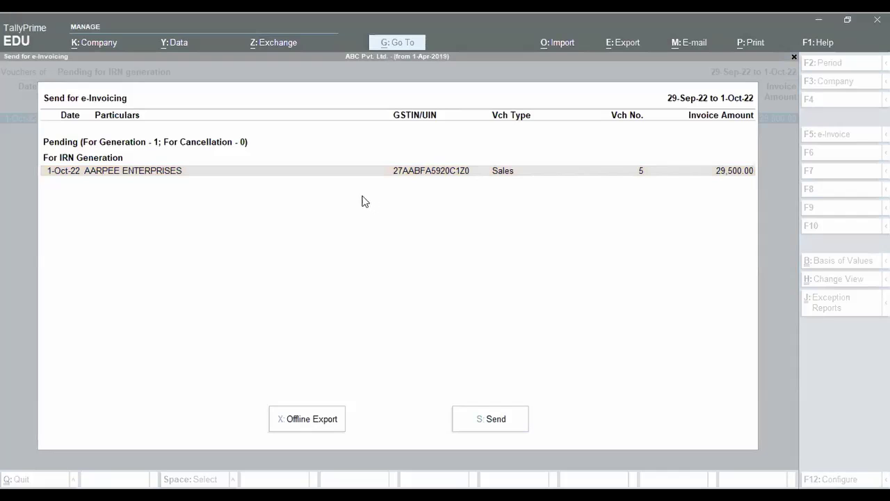
{"action": "left_click", "coordinate": [346, 171]}
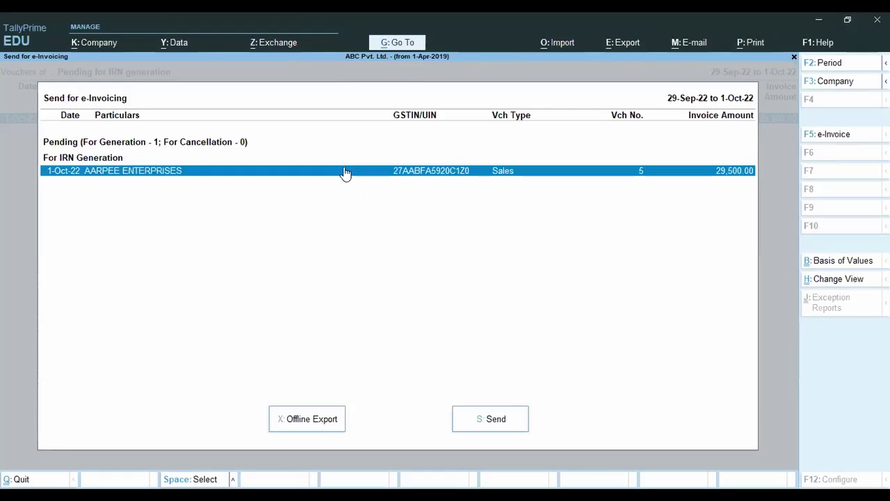
{"action": "left_click", "coordinate": [491, 420]}
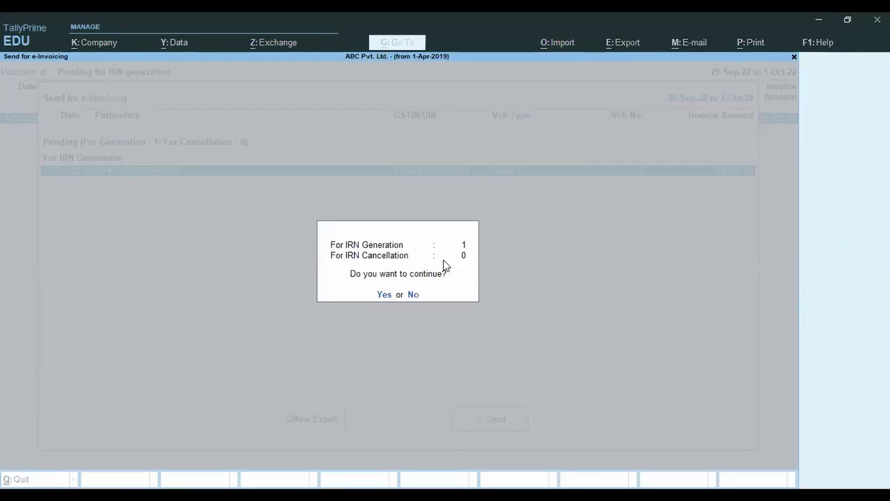
{"action": "left_click", "coordinate": [384, 295]}
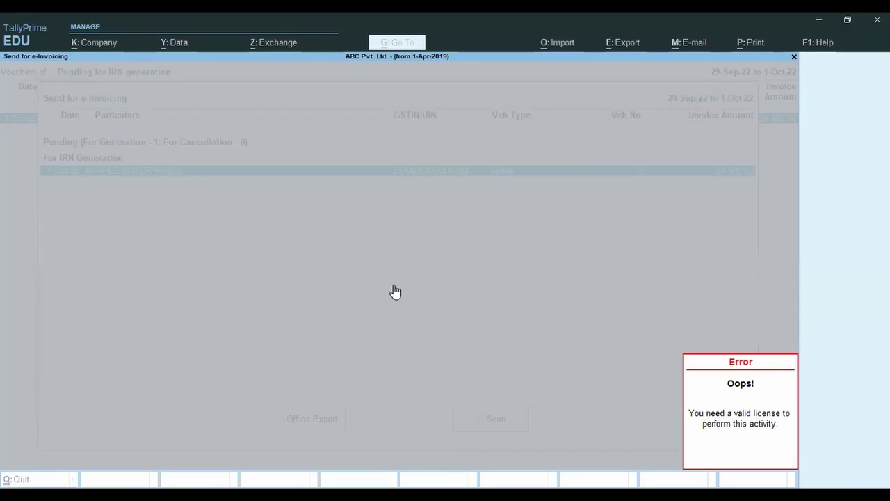
Step: Dismiss the licence error and back out toward the Gateway of Tally
{"action": "key", "text": "space"}
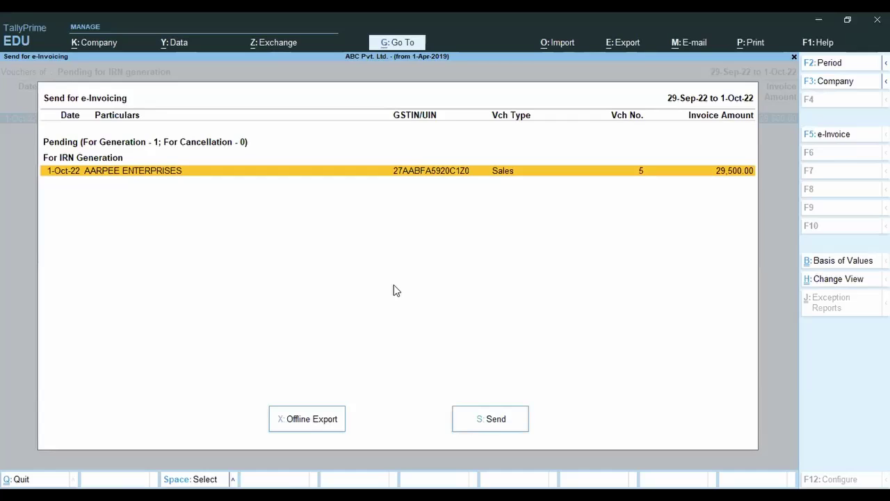
{"action": "key", "text": "Escape"}
{"action": "key", "text": "Escape"}
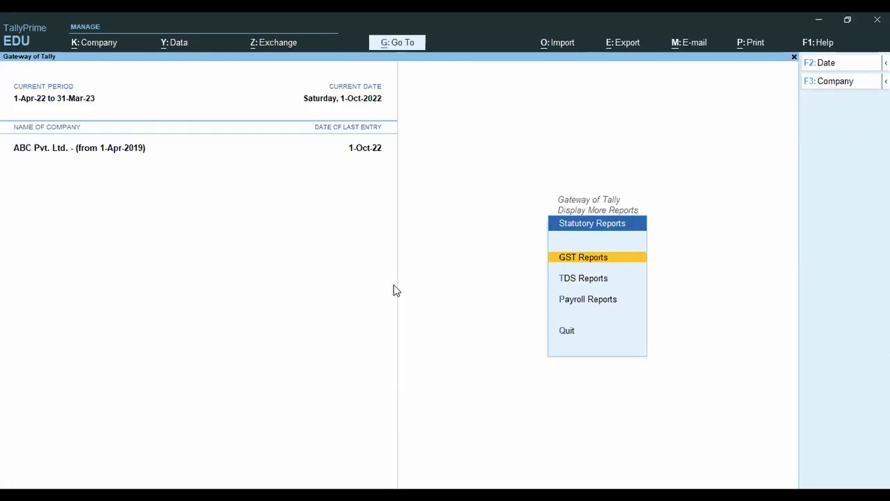
{"action": "key", "text": "Escape"}
{"action": "key", "text": "Escape"}
{"action": "key", "text": "Escape"}
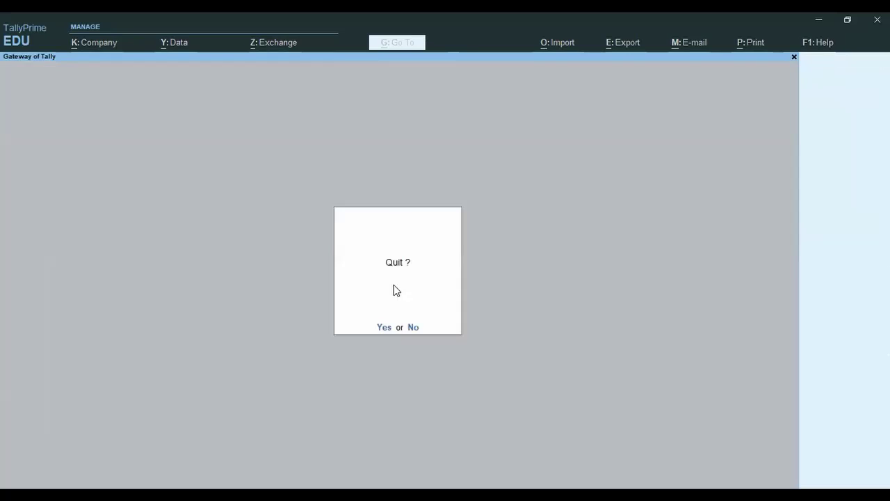
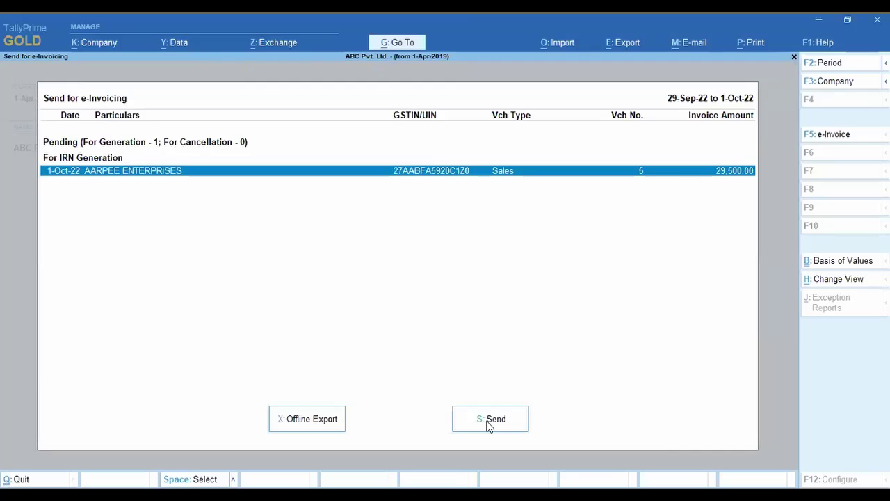
Step: Send the pending invoice for IRN generation and confirm, bringing up the e-Invoice Login for the company GSTIN
{"action": "left_click", "coordinate": [489, 421]}
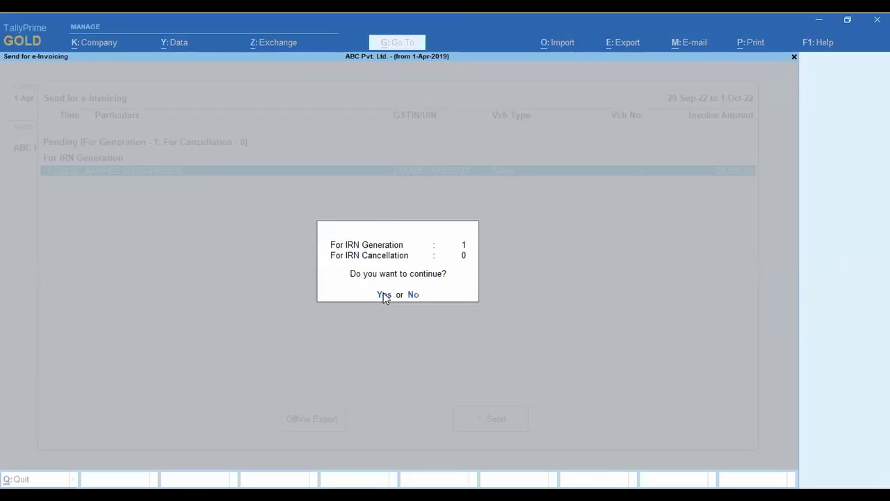
{"action": "left_click", "coordinate": [385, 295]}
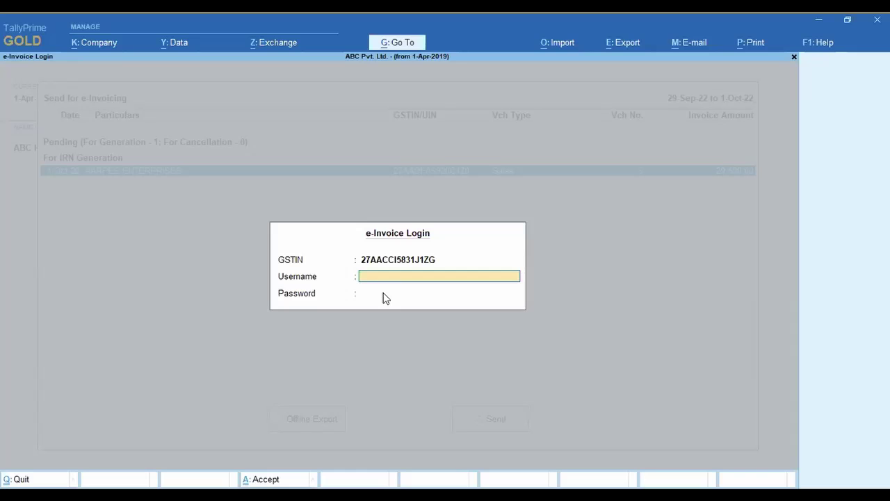
Step: Log in with the e-Invoice username and password and send the invoice; one document comes back rejected
{"action": "type", "text": "Indradhanu_API_777"}
{"action": "key", "text": "Return"}
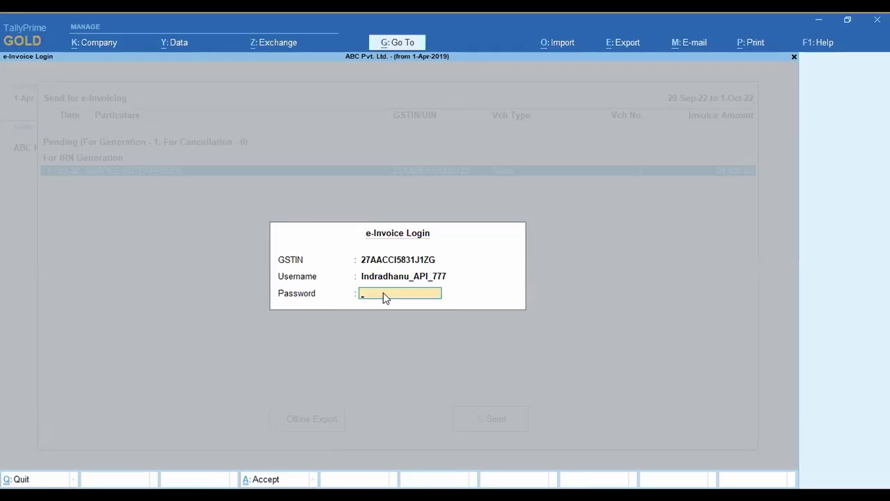
{"action": "type", "text": "*************"}
{"action": "key", "text": "Return"}
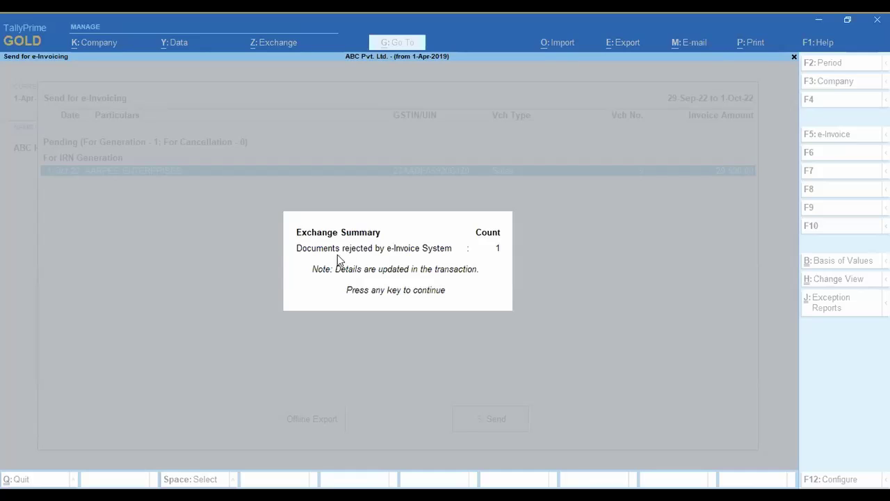
Step: Dismiss the exchange summary and open the GST e-Invoice report via More Reports > Statutory Reports > GST Reports
{"action": "left_click", "coordinate": [411, 255]}
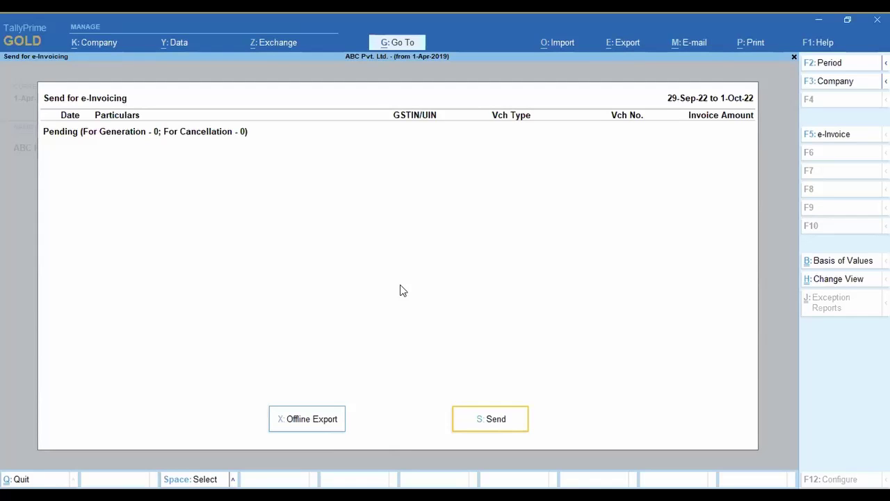
{"action": "key", "text": "Escape"}
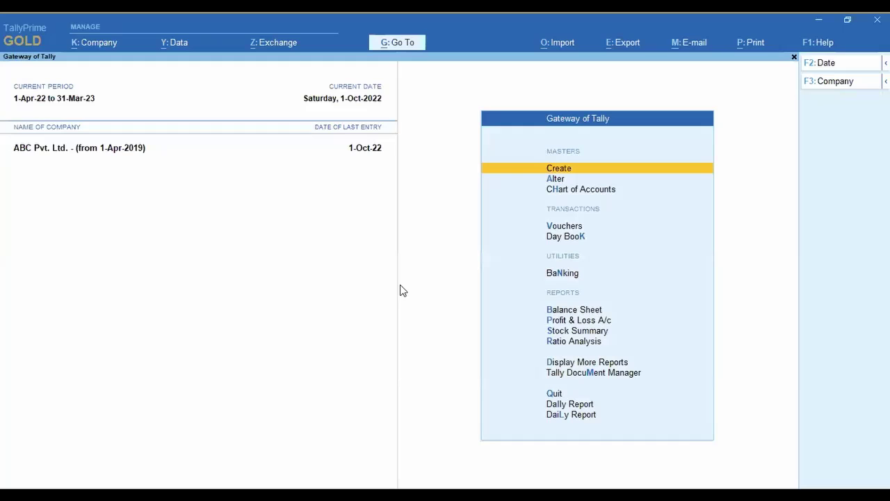
{"action": "key", "text": "Down"}
{"action": "key", "text": "Down"}
{"action": "key", "text": "Down"}
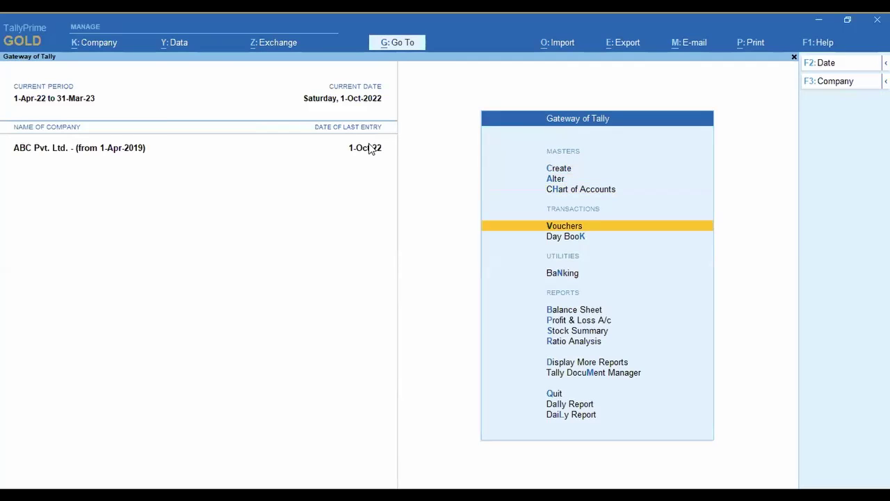
{"action": "key", "text": "Down"}
{"action": "key", "text": "Down"}
{"action": "key", "text": "Down"}
{"action": "key", "text": "Down"}
{"action": "key", "text": "Down"}
{"action": "key", "text": "Down"}
{"action": "key", "text": "Down"}
{"action": "key", "text": "Return"}
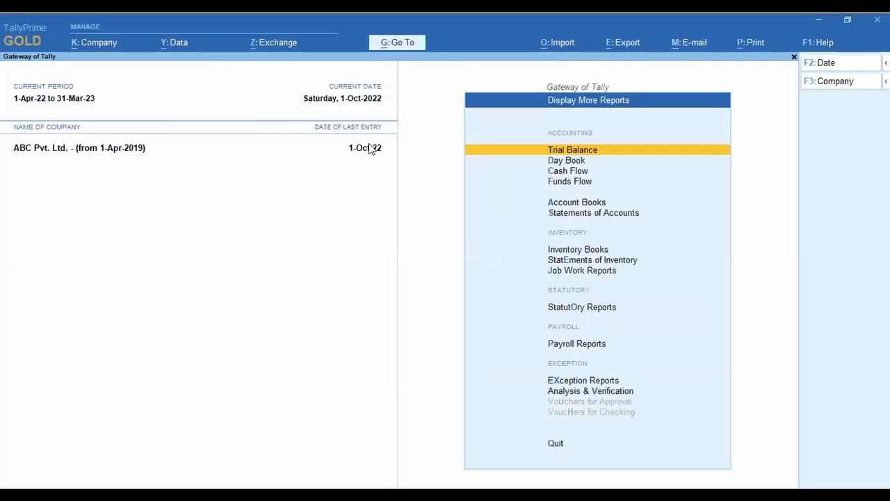
{"action": "key", "text": "Down"}
{"action": "key", "text": "Down"}
{"action": "key", "text": "Down"}
{"action": "key", "text": "Down"}
{"action": "key", "text": "Down"}
{"action": "key", "text": "Down"}
{"action": "key", "text": "Down"}
{"action": "key", "text": "Down"}
{"action": "key", "text": "Down"}
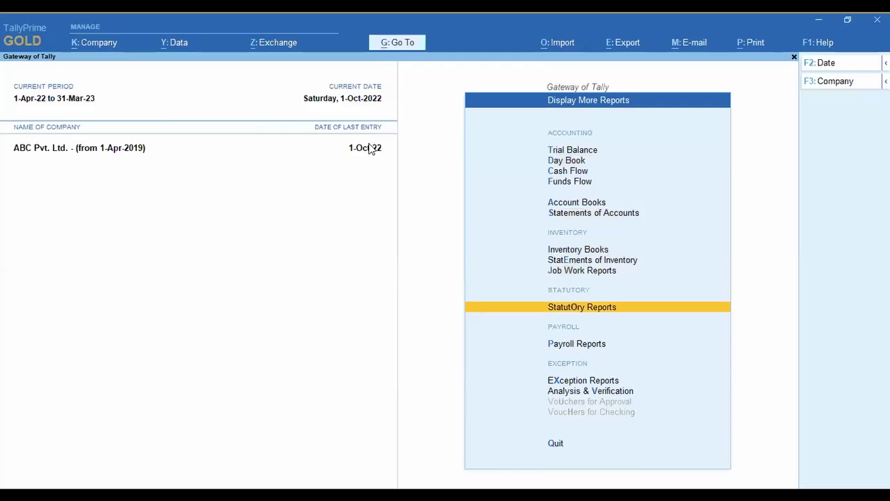
{"action": "key", "text": "Return"}
{"action": "key", "text": "Return"}
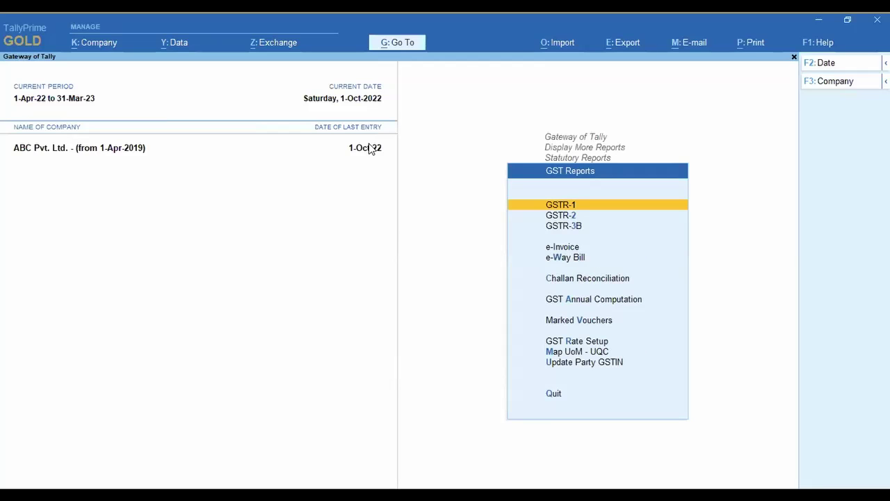
{"action": "key", "text": "Down"}
{"action": "key", "text": "Down"}
{"action": "key", "text": "Down"}
{"action": "key", "text": "Return"}
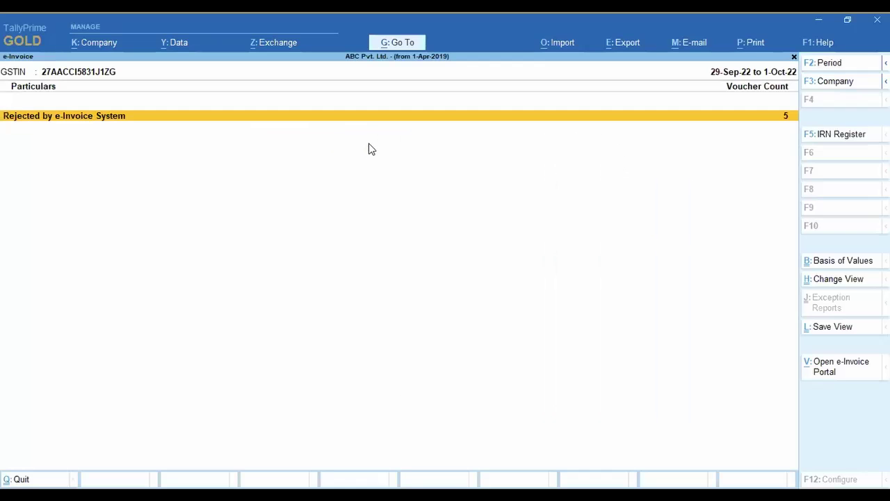
Step: Open the Rejected by e-Invoice System register and review the five sales vouchers rejected for future document dates
{"action": "left_click", "coordinate": [28, 123]}
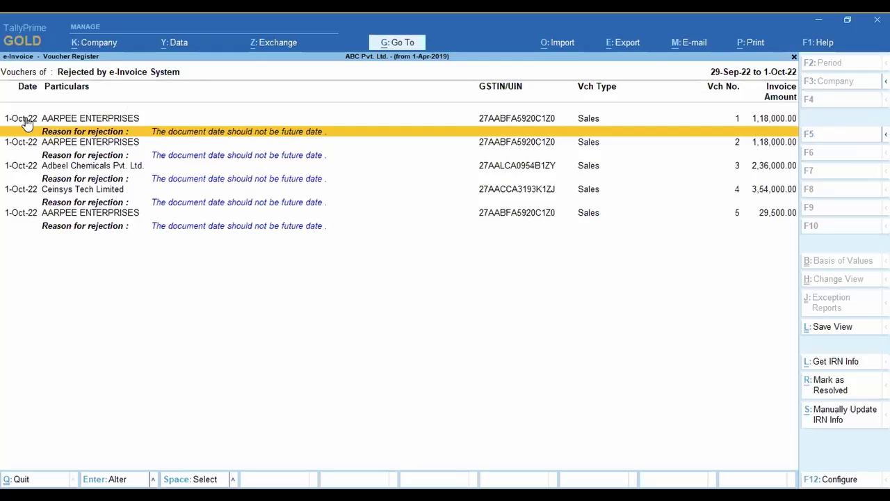
{"action": "key", "text": "Down"}
{"action": "key", "text": "Down"}
{"action": "key", "text": "Down"}
{"action": "key", "text": "Down"}
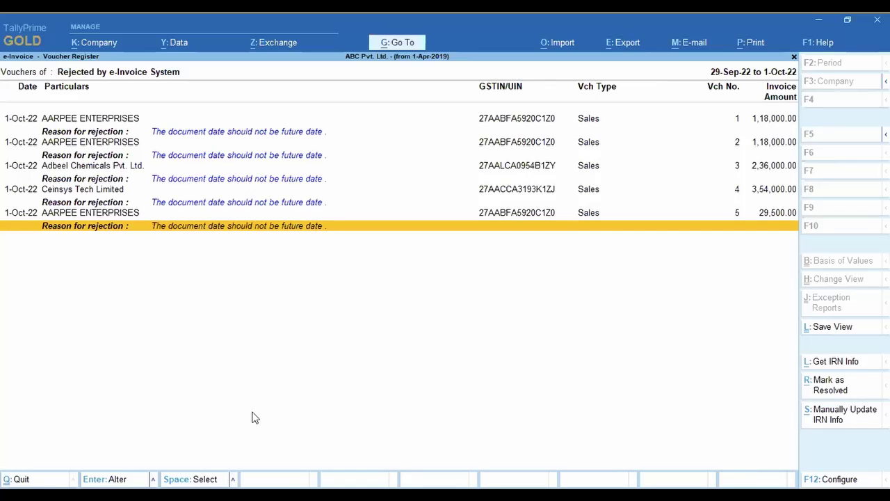
{"action": "key", "text": "Return"}
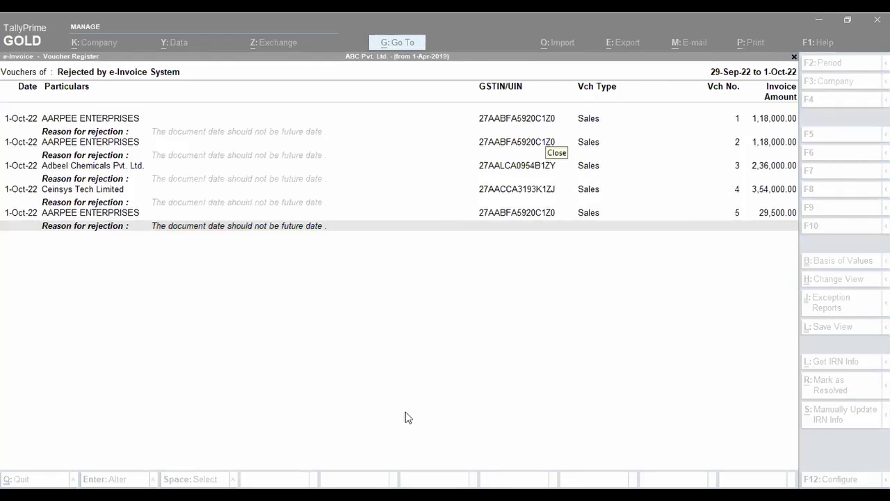
{"action": "left_click", "coordinate": [491, 281]}
{"action": "left_click", "coordinate": [373, 329]}
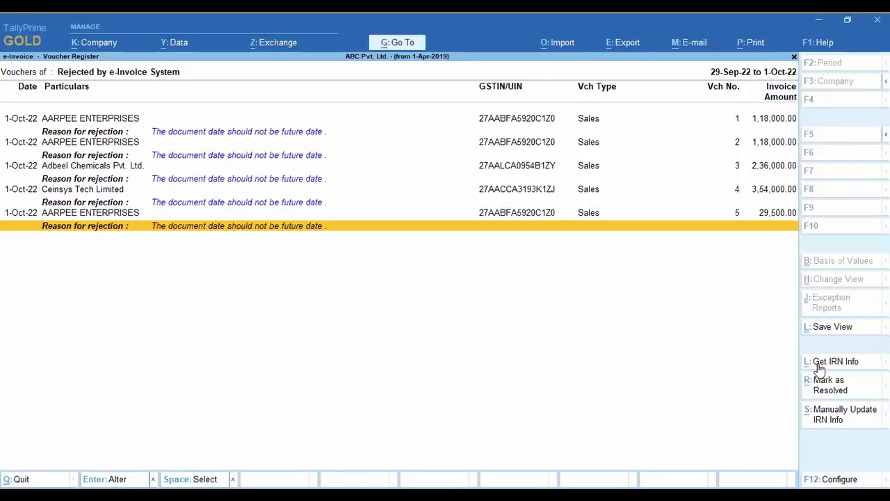
{"action": "key", "text": "Up"}
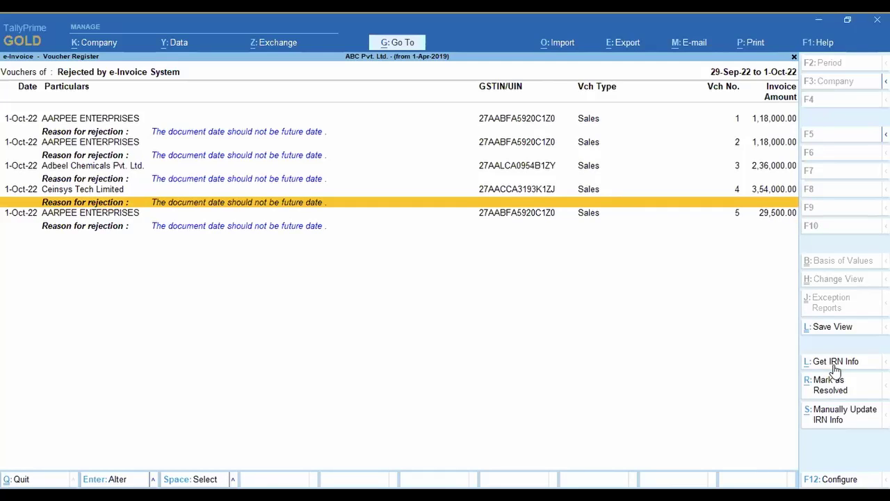
{"action": "left_click", "coordinate": [269, 47]}
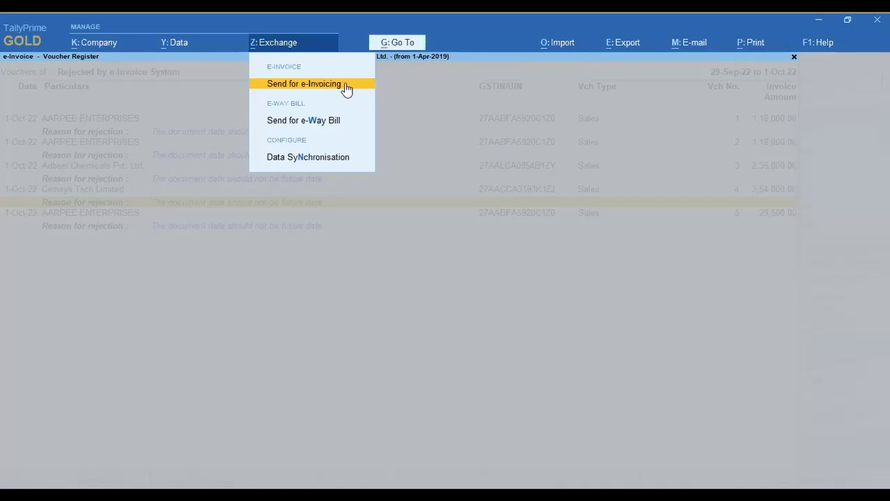
{"action": "left_click", "coordinate": [325, 198]}
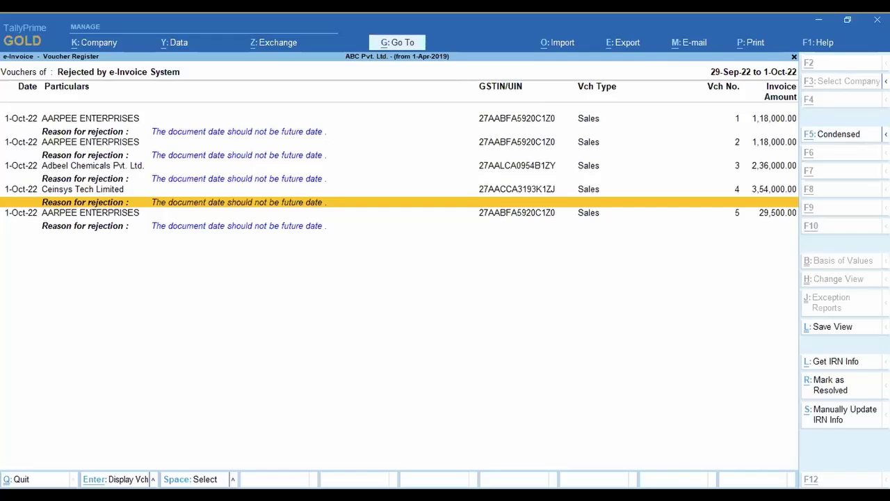
{"action": "key", "text": "alt+z"}
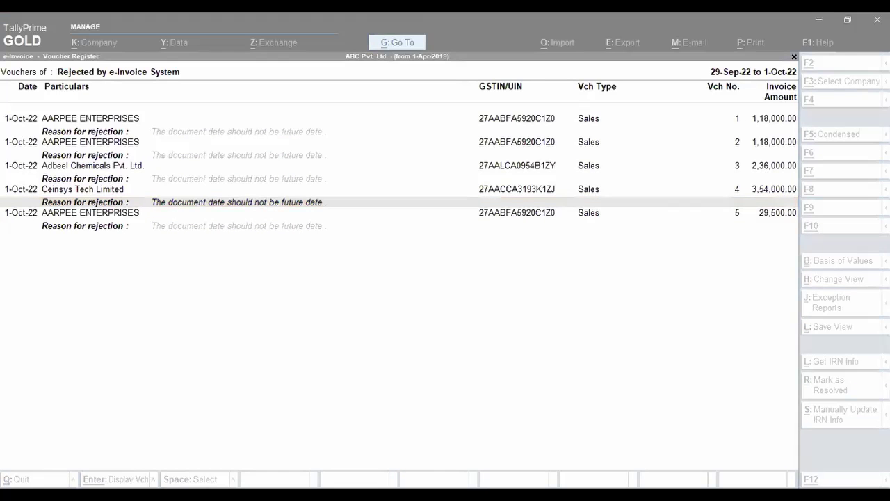